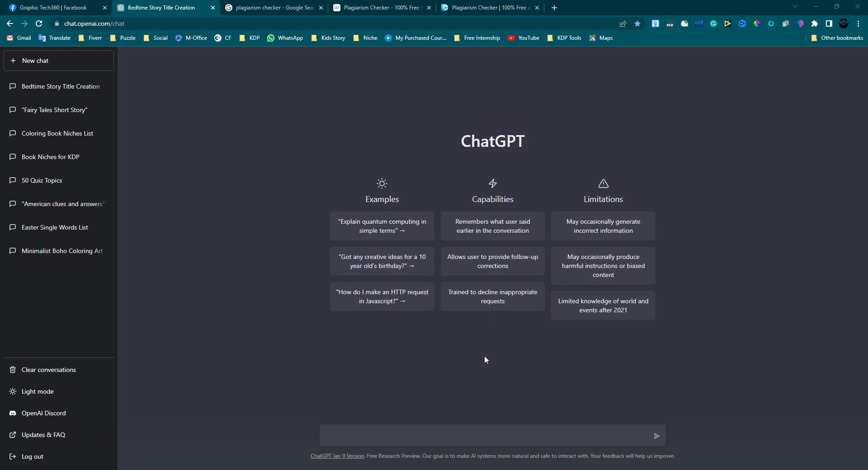
# - Copy the phrase "can you create a title for" from the Short Story.txt notes into the ChatGPT prompt
pyautogui.click(382, 469)
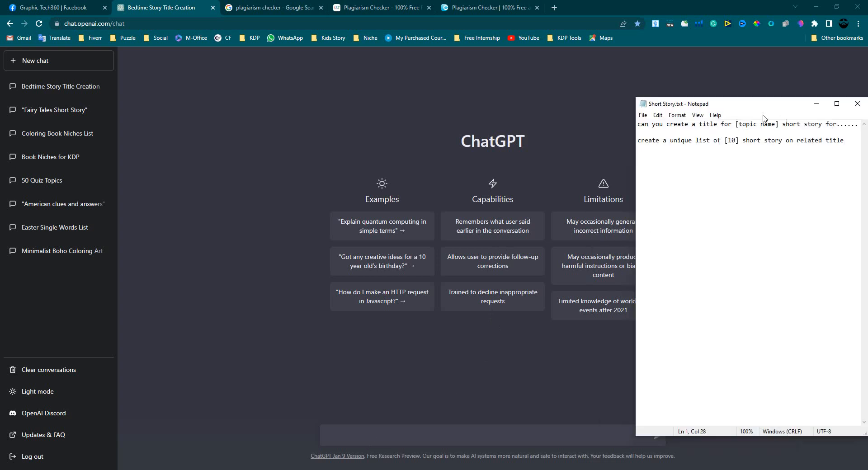
pyautogui.moveTo(754, 105); pyautogui.dragTo(764, 104)
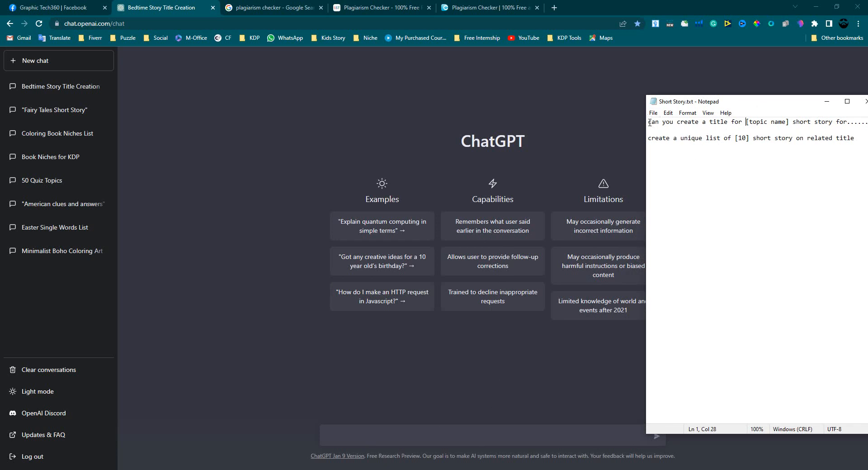
pyautogui.moveTo(649, 122); pyautogui.dragTo(724, 122)
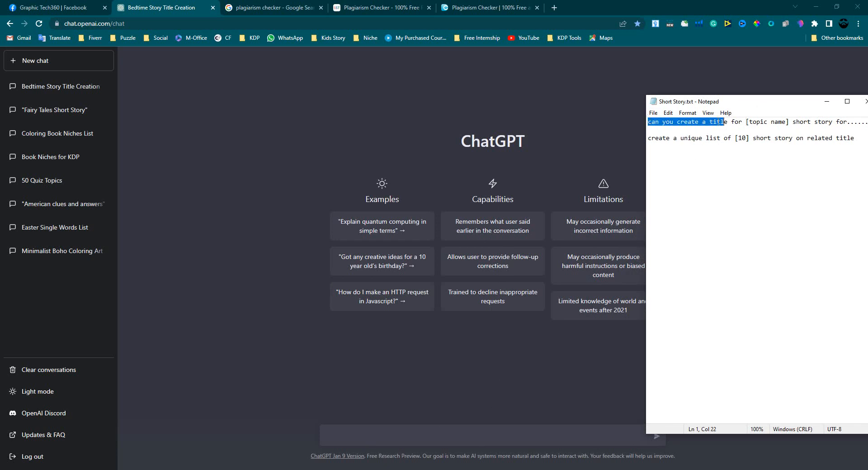
pyautogui.click(742, 122)
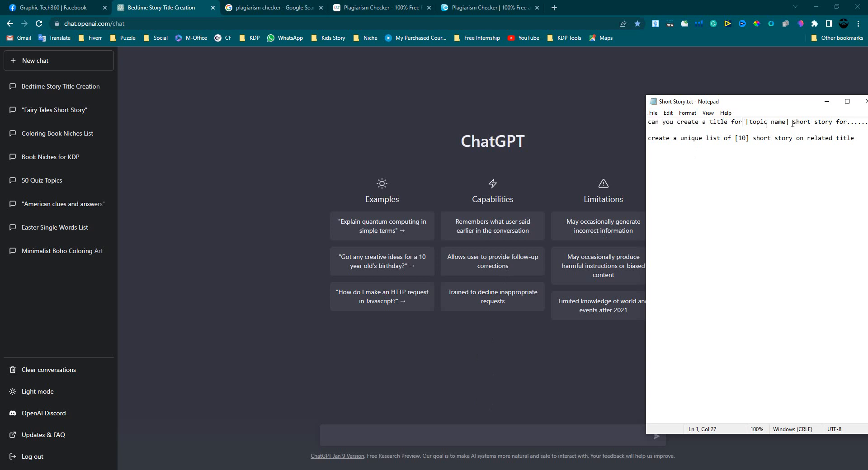
pyautogui.moveTo(748, 122); pyautogui.dragTo(783, 122)
pyautogui.moveTo(648, 122); pyautogui.dragTo(741, 123)
pyautogui.hotkey('ctrl', 'c')
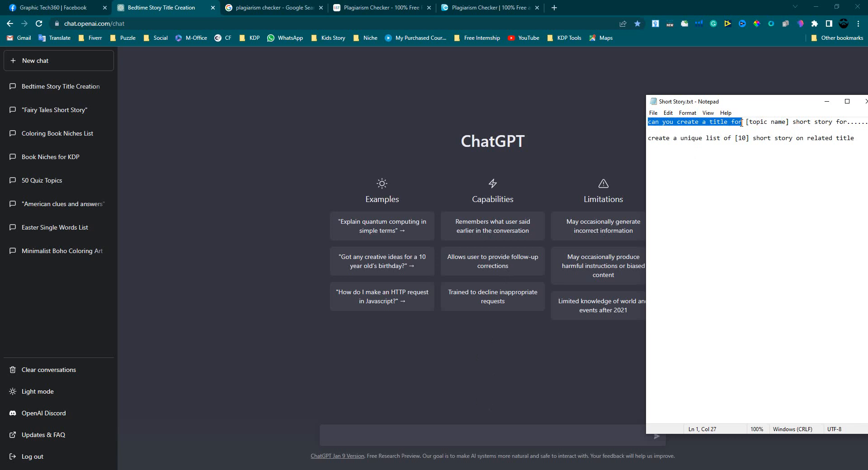
pyautogui.click(417, 435)
pyautogui.hotkey('ctrl', 'v')
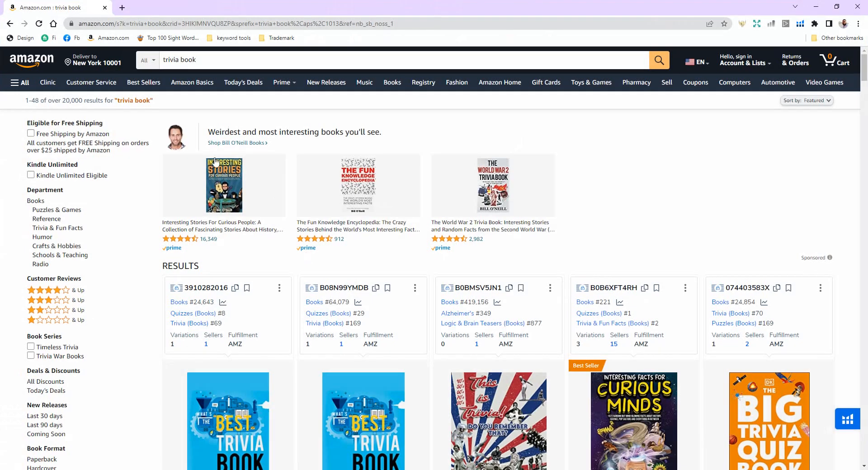
# - Switch to Amazon and search for "story book"
pyautogui.click(210, 60)
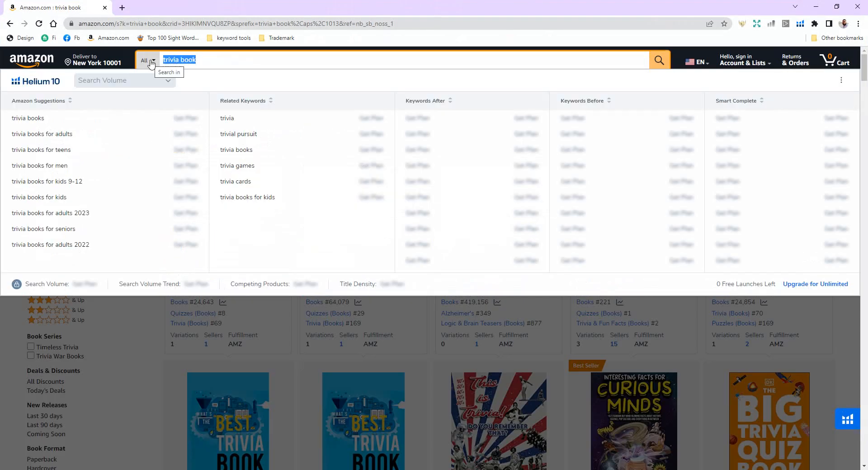
pyautogui.write('story book')
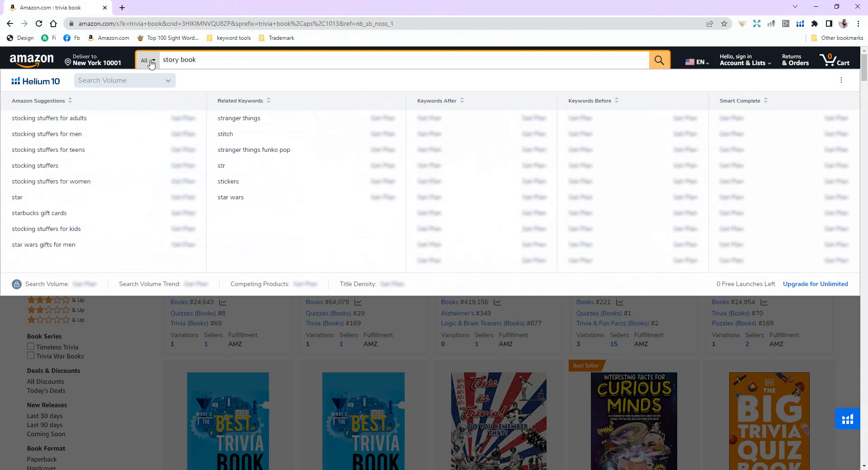
pyautogui.press('Return')
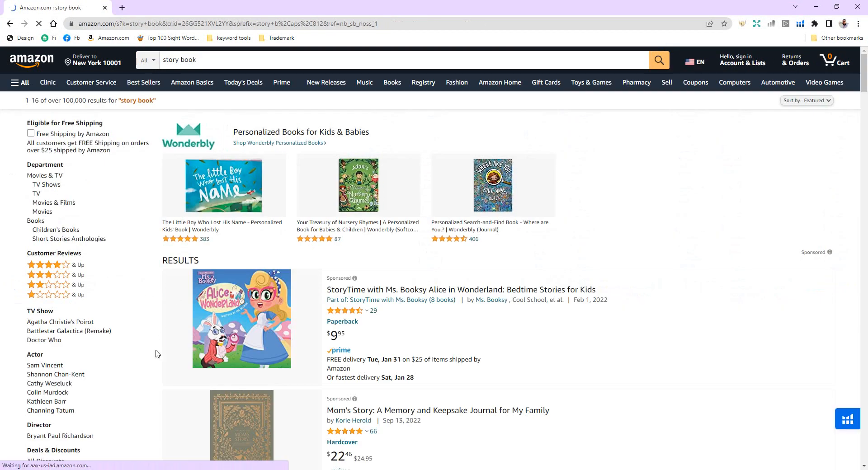
# - Examine the story book results on Amazon for bestselling topics, title styles and age ranges
pyautogui.scroll(-8, 154, 354)
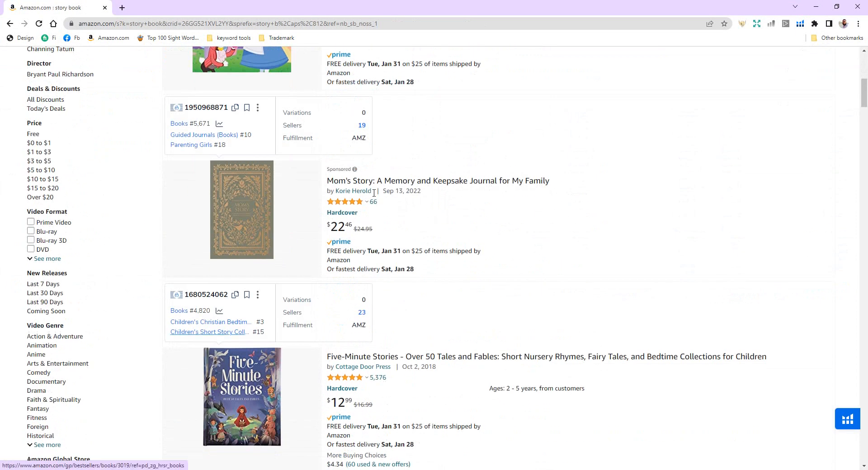
pyautogui.scroll(-4, 442, 359)
pyautogui.scroll(-1, 442, 359)
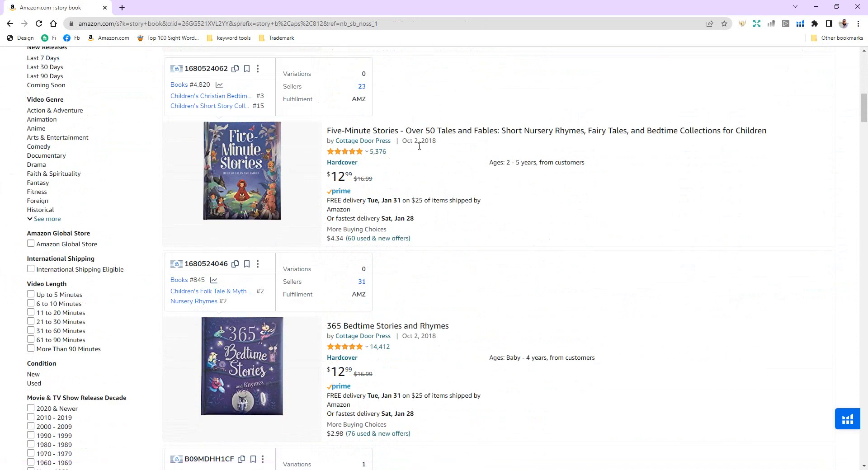
pyautogui.scroll(-1, 428, 355)
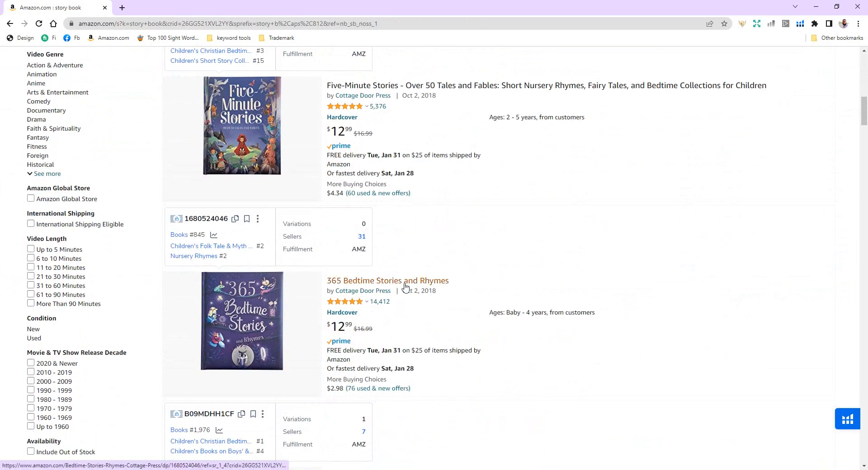
pyautogui.scroll(-7, 456, 291)
pyautogui.scroll(-1, 457, 291)
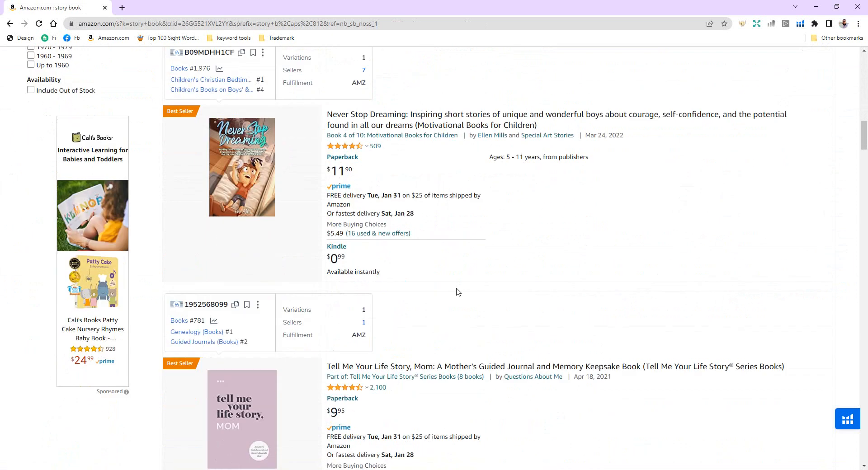
pyautogui.scroll(-9, 457, 291)
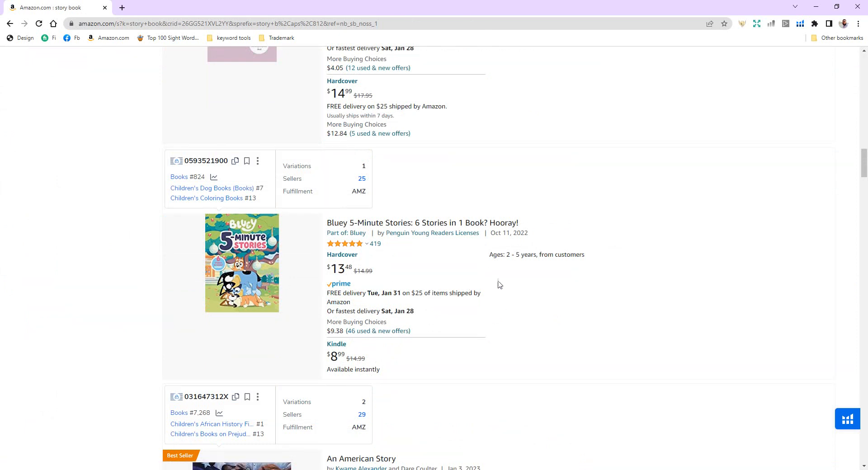
pyautogui.scroll(-10, 494, 272)
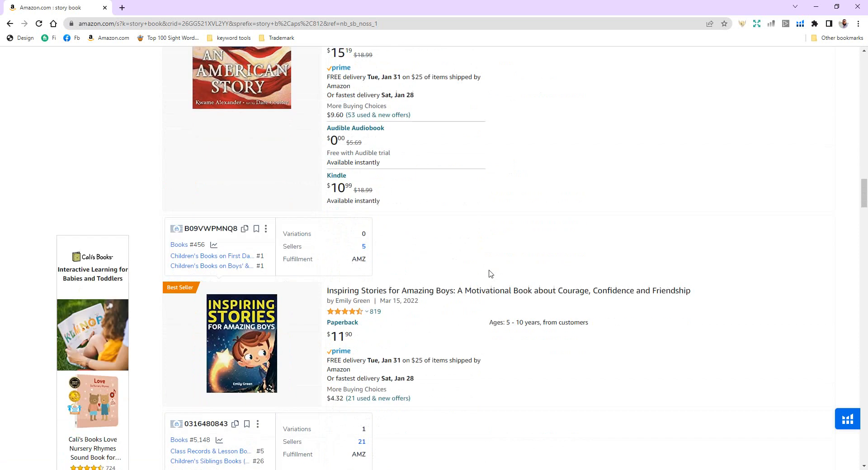
pyautogui.scroll(-4, 491, 273)
pyautogui.scroll(-6, 492, 270)
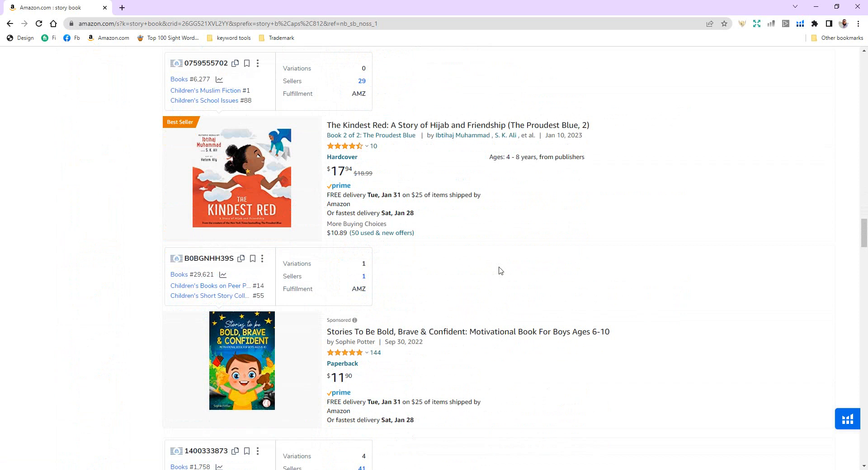
pyautogui.scroll(-6, 499, 267)
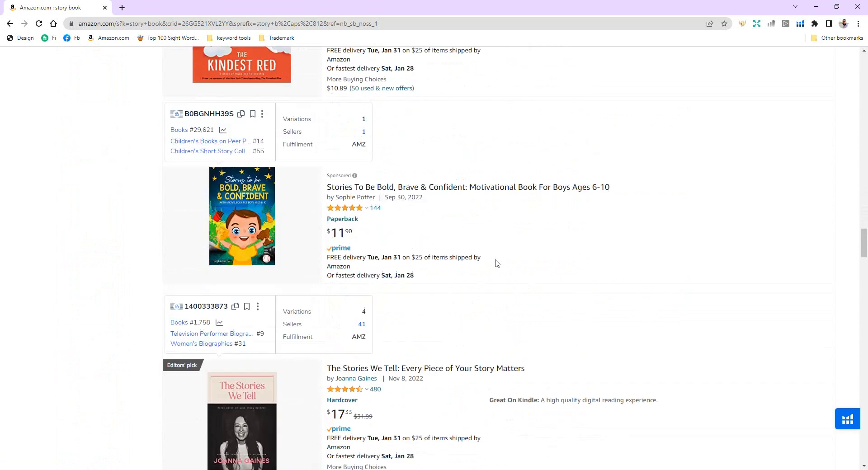
pyautogui.scroll(10, 497, 264)
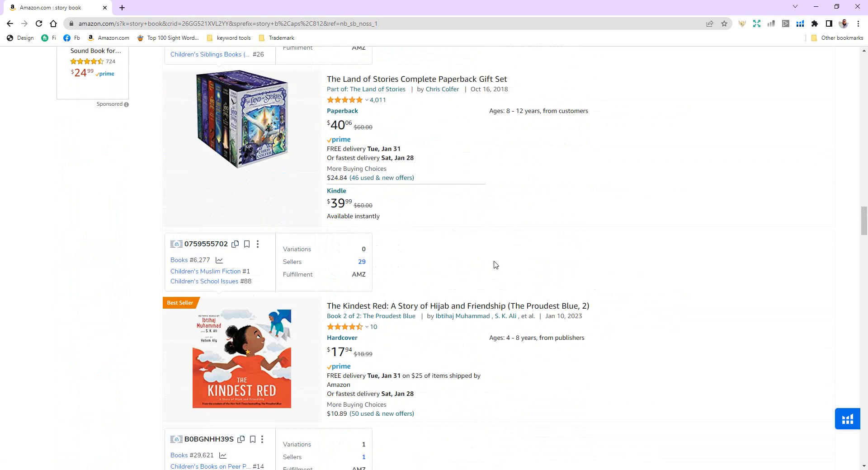
pyautogui.scroll(9, 496, 265)
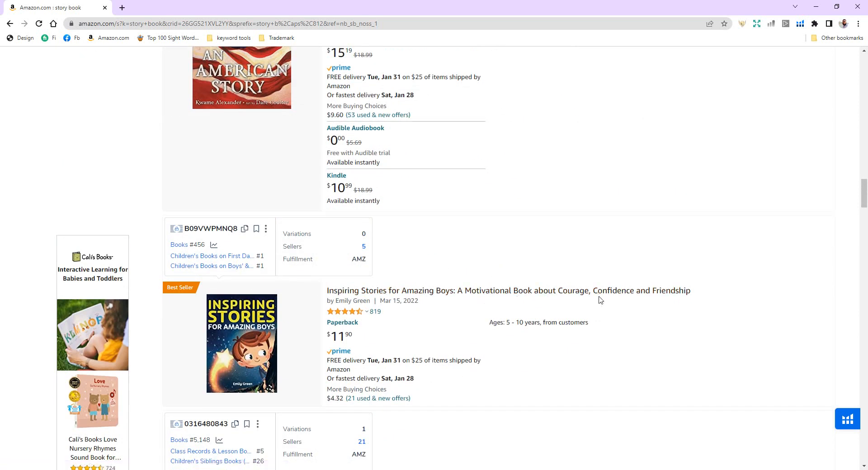
pyautogui.scroll(8, 480, 281)
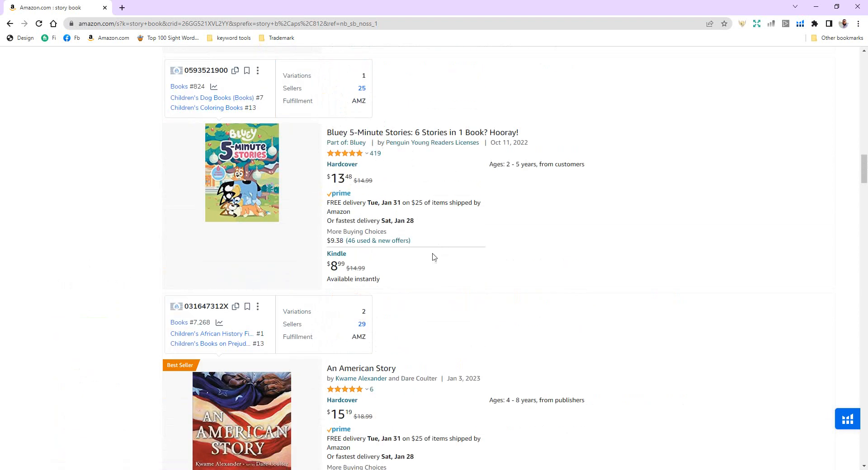
pyautogui.scroll(8, 434, 254)
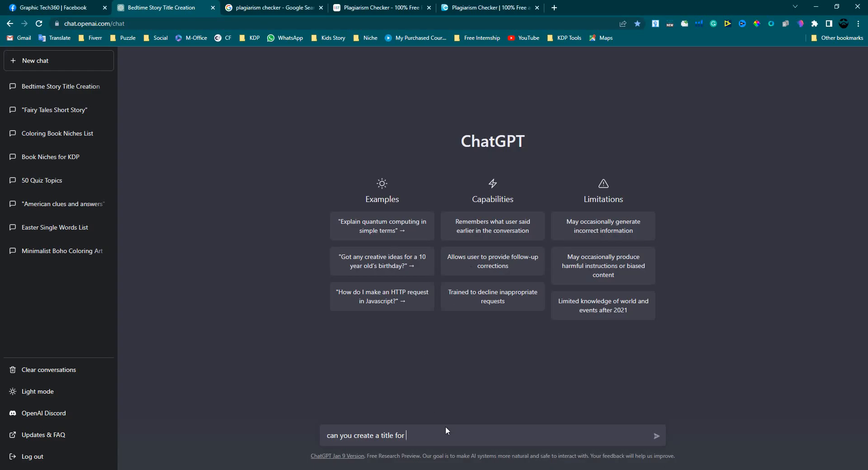
# - Back in ChatGPT, complete the title request with "bed time story for kids 8-12", checking the notes template, and send it
pyautogui.write('bed')
pyautogui.write('time story for kids')
pyautogui.hotkey('alt', 'Tab')
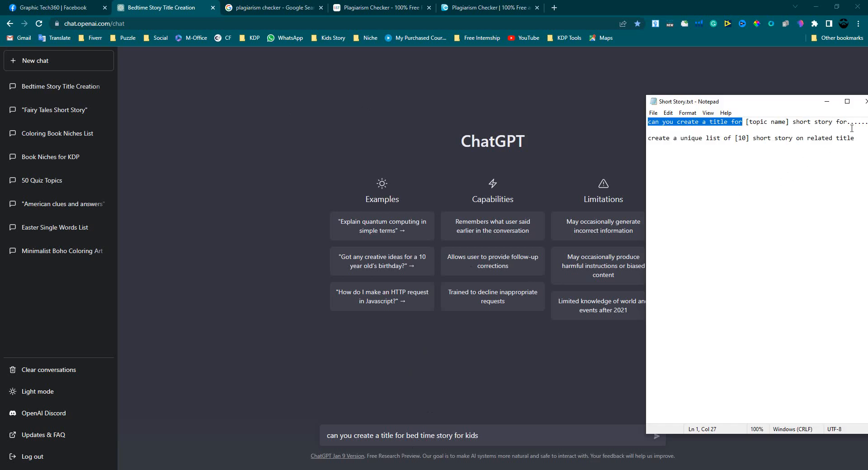
pyautogui.moveTo(807, 105); pyautogui.dragTo(784, 102)
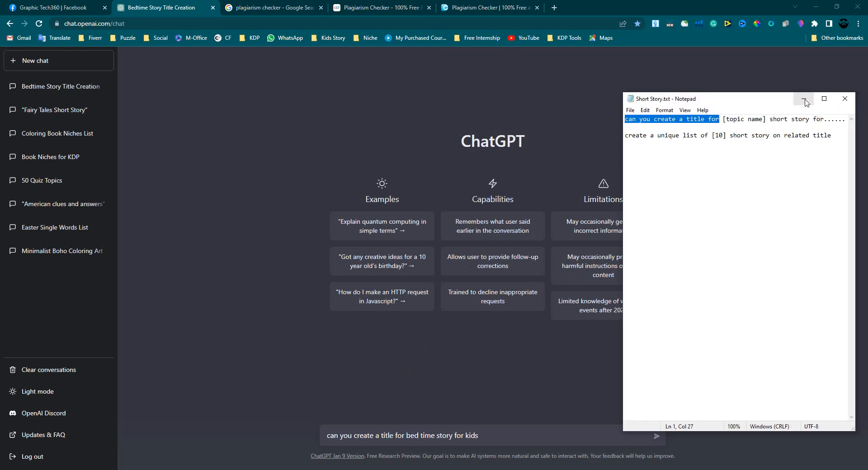
pyautogui.click(804, 99)
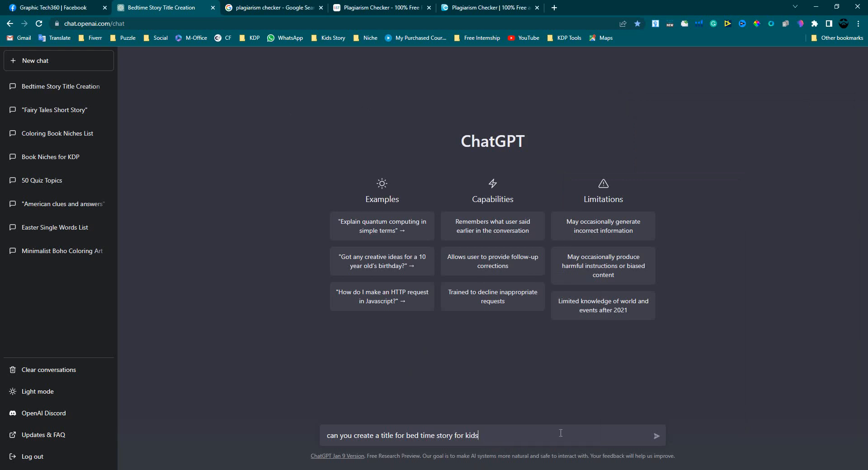
pyautogui.write('8-12')
pyautogui.press('Return')
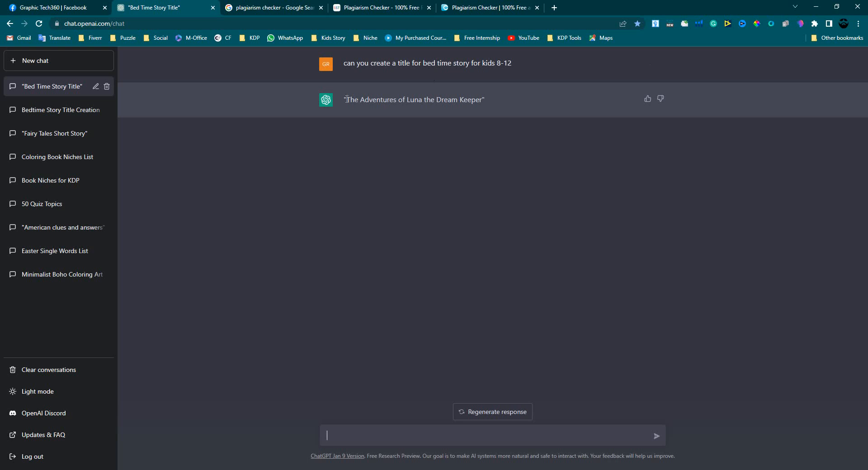
# - Ask for related titles by sending the prompt "create a 10 short story title related this"
pyautogui.moveTo(346, 99); pyautogui.dragTo(479, 101)
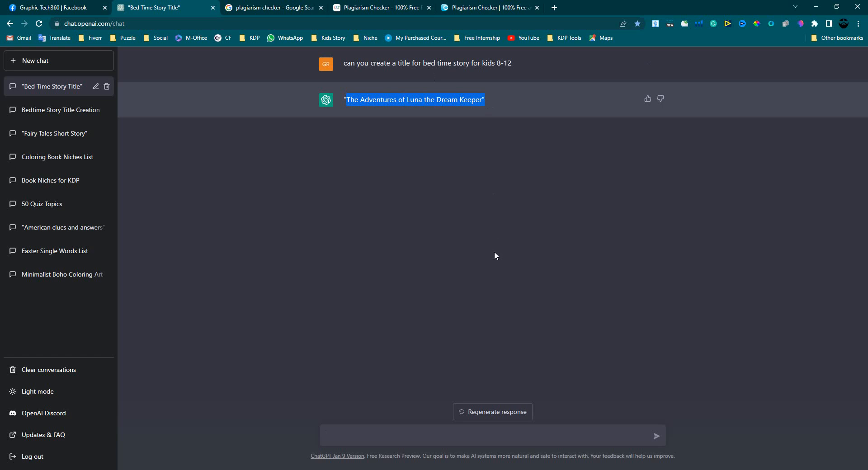
pyautogui.click(418, 435)
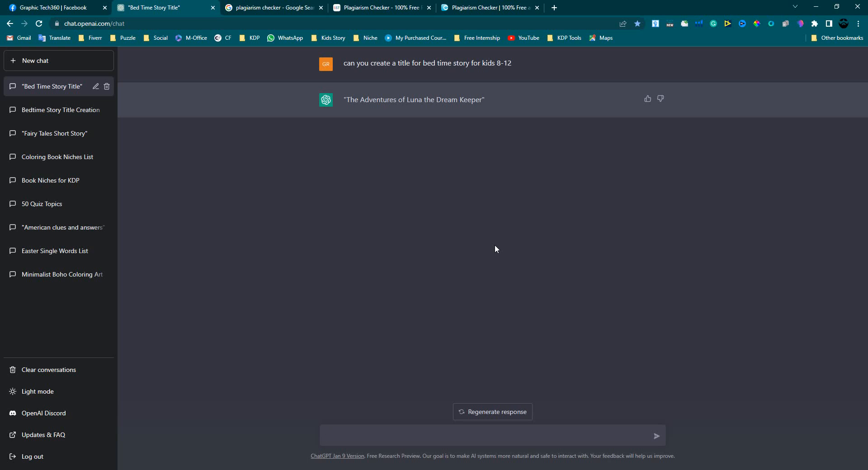
pyautogui.write('create a short title 10')
pyautogui.click(406, 436)
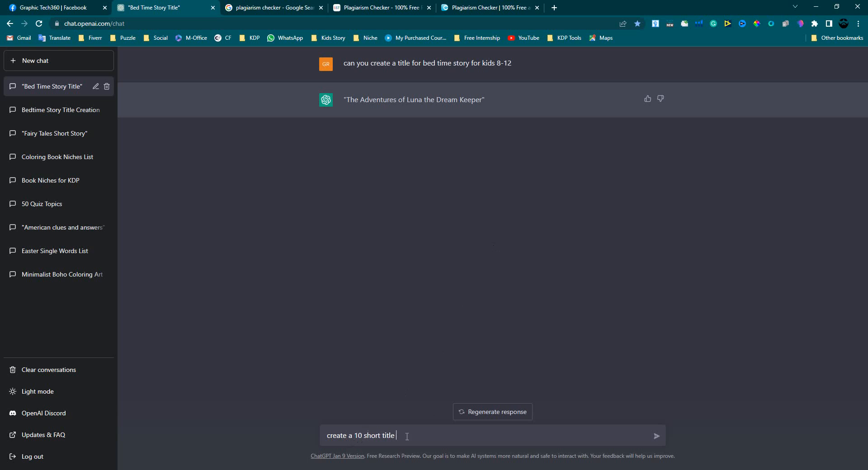
pyautogui.click(383, 436)
pyautogui.write('story')
pyautogui.write('ted')
pyautogui.write('s')
pyautogui.press('Return')
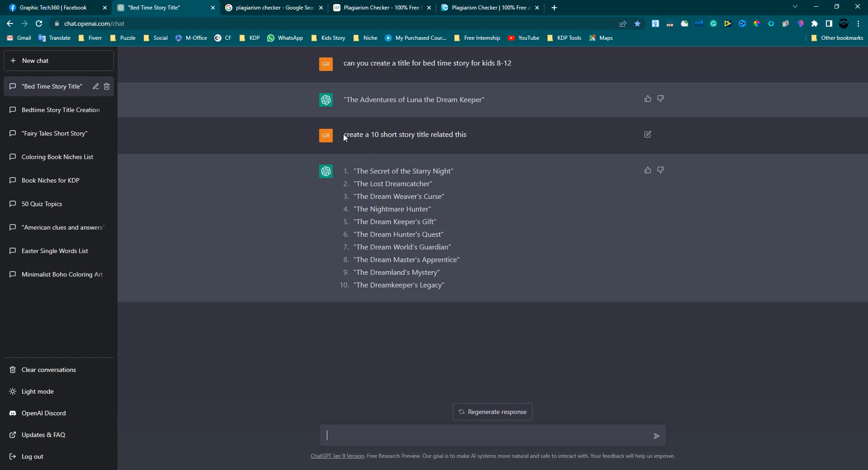
# - Reuse the previous prompt with "unique" added and send "create a unique 10 short story title related this"
pyautogui.moveTo(343, 135); pyautogui.dragTo(468, 136)
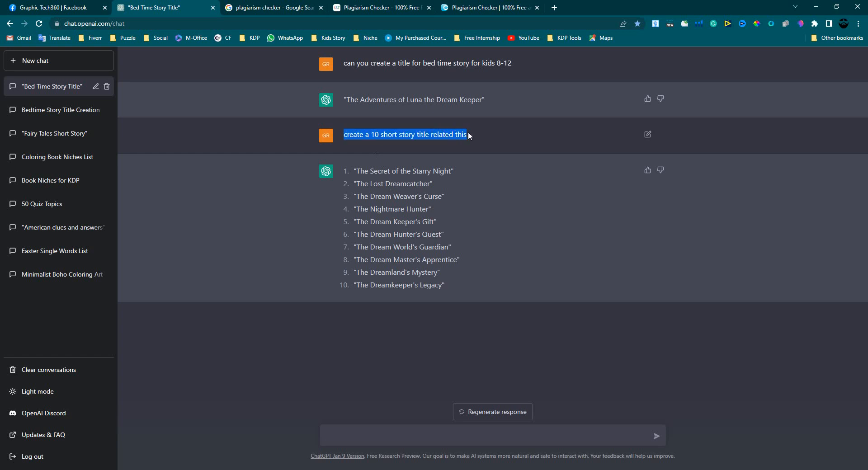
pyautogui.hotkey('ctrl', 'c')
pyautogui.click(391, 438)
pyautogui.hotkey('ctrl', 'v')
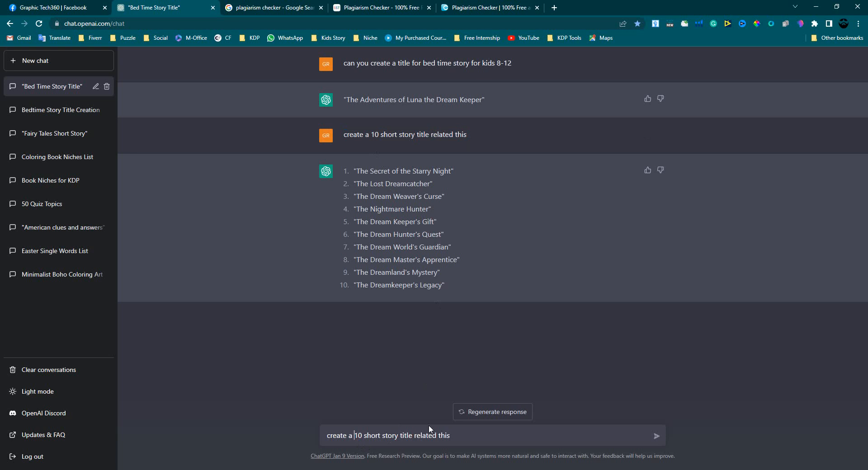
pyautogui.write('uniq')
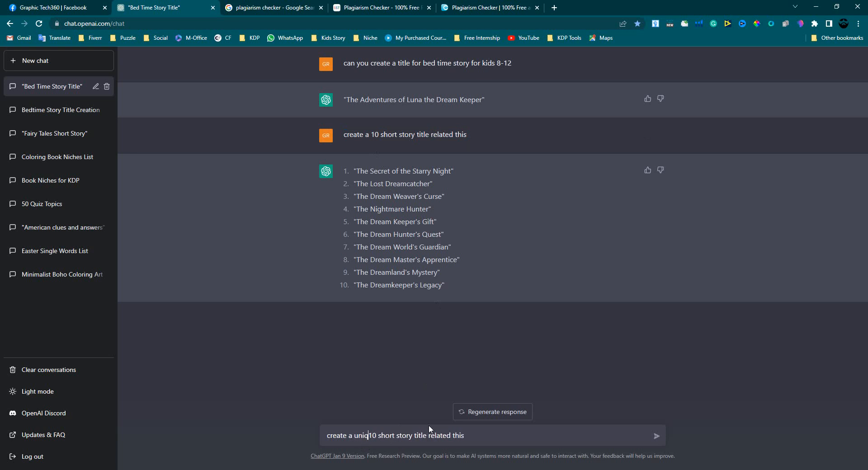
pyautogui.write('ue')
pyautogui.press('Return')
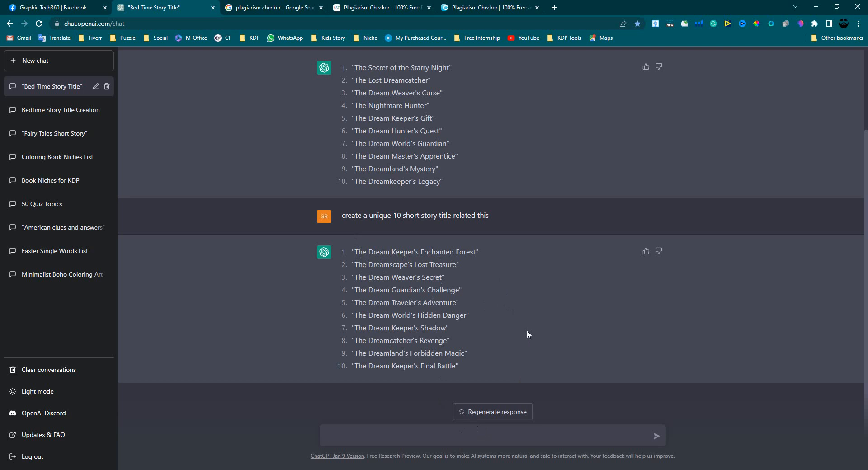
# - Begin a new ChatGPT prompt with the text "writing 500 short story on"
pyautogui.write('writing 500 short story')
pyautogui.write('nunber')
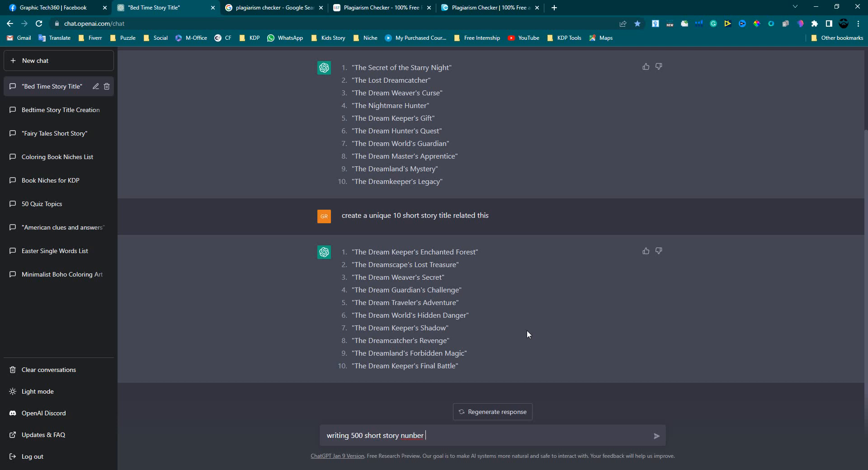
pyautogui.press('BackSpace')
pyautogui.press('BackSpace')
pyautogui.press('BackSpace')
pyautogui.press('BackSpace')
pyautogui.press('BackSpace')
pyautogui.press('BackSpace')
pyautogui.press('BackSpace')
pyautogui.write('on')
# - Complete the prompt with "this title:" and the first listed title, "The Dream Keeper's Enchanted Forest", and send it
pyautogui.moveTo(354, 252); pyautogui.dragTo(476, 254)
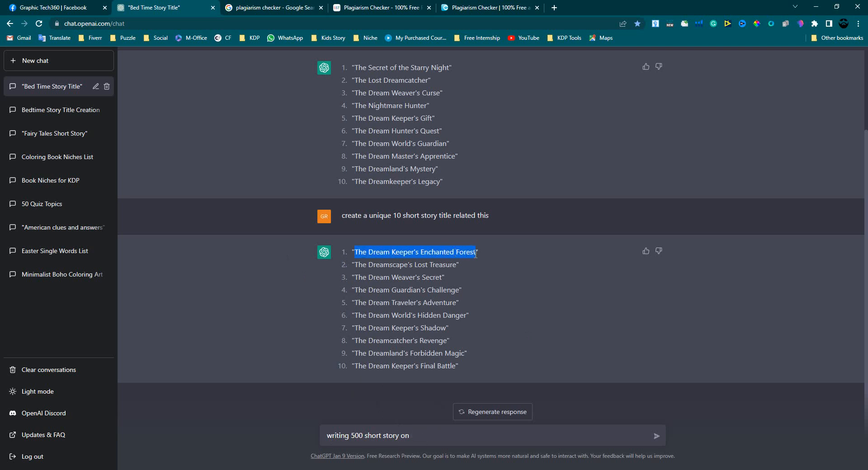
pyautogui.hotkey('ctrl', 'c')
pyautogui.click(431, 436)
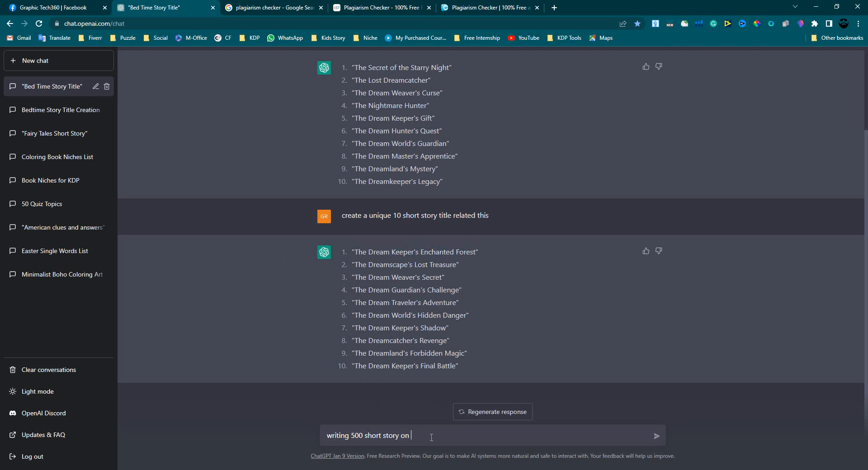
pyautogui.hotkey('ctrl', 'v')
pyautogui.write('this til')
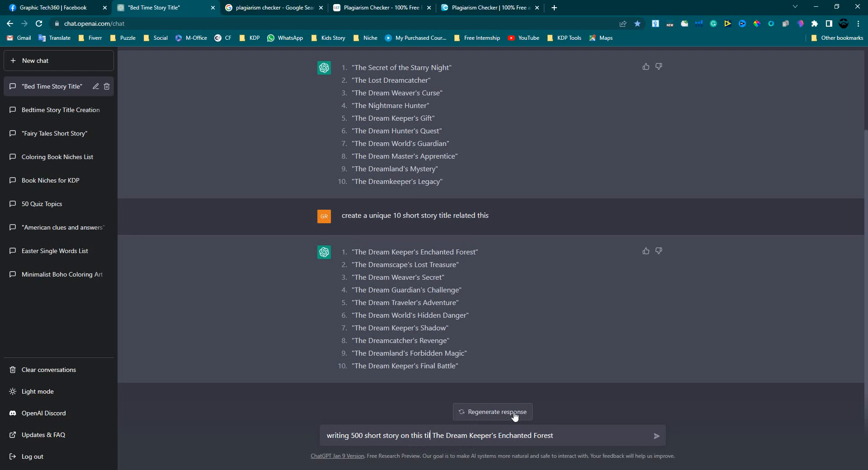
pyautogui.write('le')
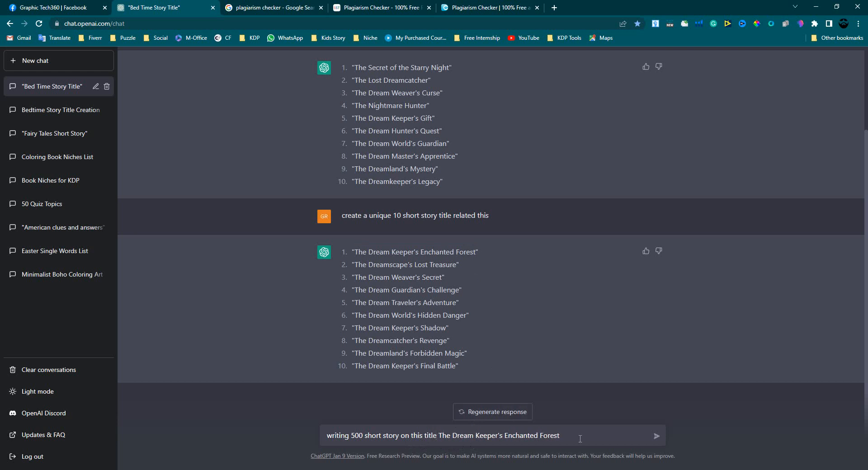
pyautogui.write(':')
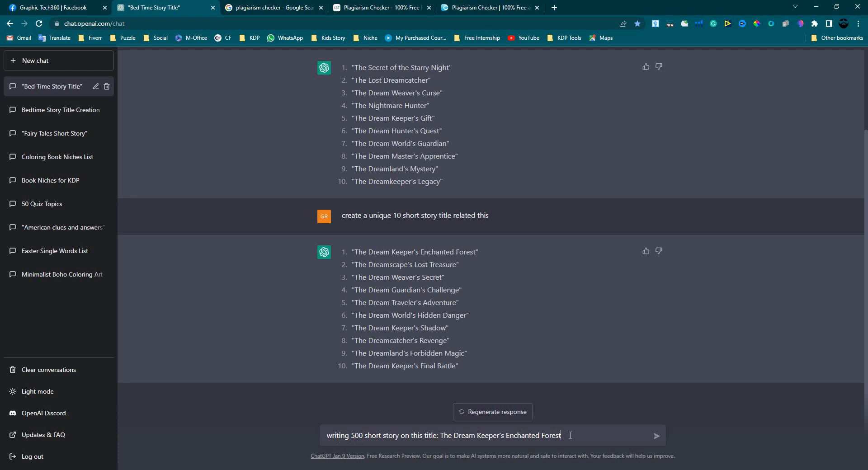
pyautogui.press('Return')
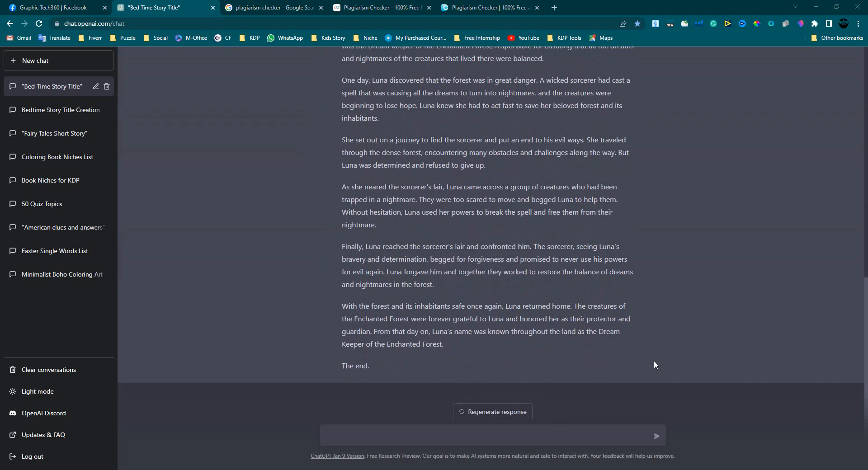
# - Review the generated story and copy it from "Once upon a time" through the paragraph ending "nightmares in the forest."
pyautogui.scroll(3, 446, 284)
pyautogui.scroll(-2, 445, 283)
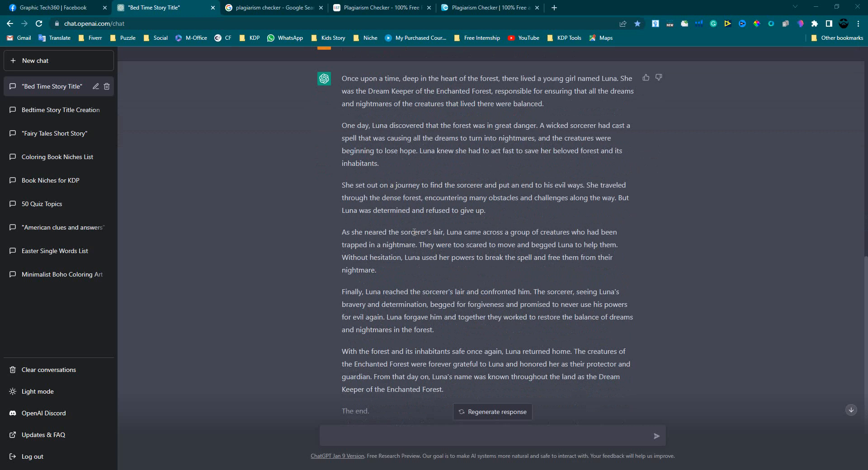
pyautogui.scroll(-1, 414, 232)
pyautogui.scroll(2, 469, 333)
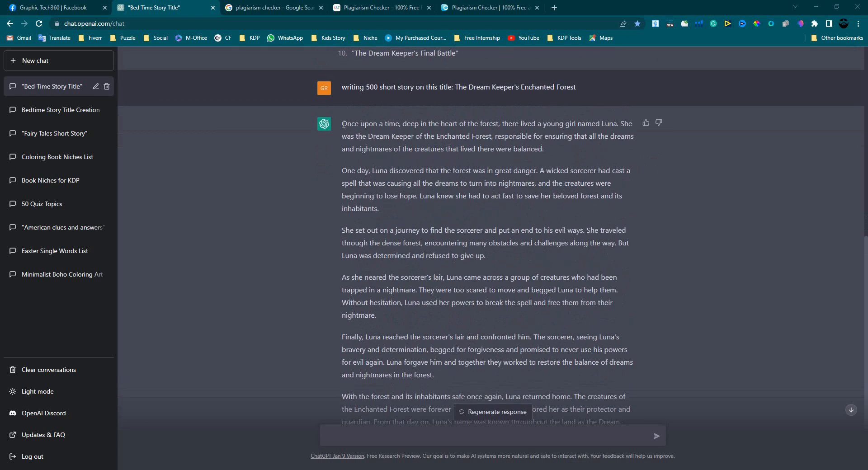
pyautogui.moveTo(343, 124); pyautogui.dragTo(441, 373)
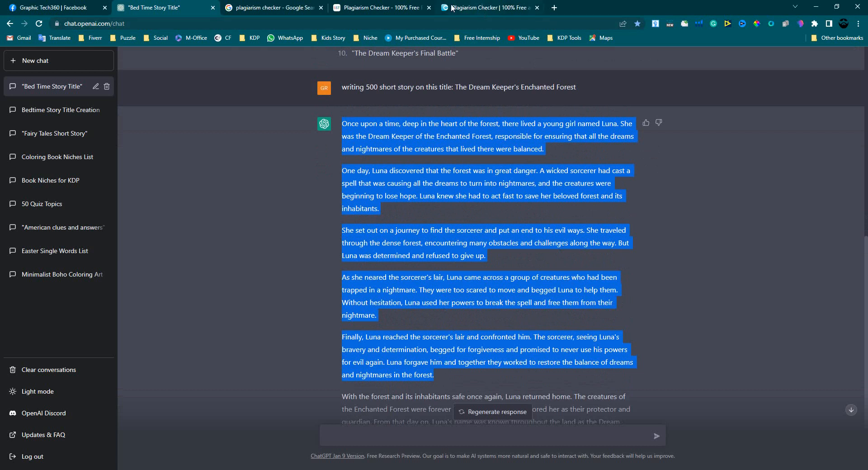
# - Switch to the SmallSEOTools plagiarism checker and replace its existing text with the copied story
pyautogui.click(381, 8)
pyautogui.scroll(5, 343, 208)
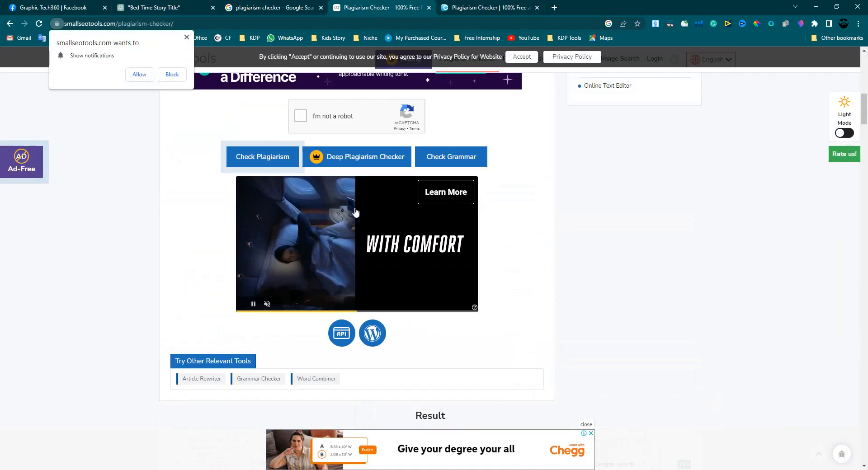
pyautogui.scroll(8, 356, 213)
pyautogui.click(358, 196)
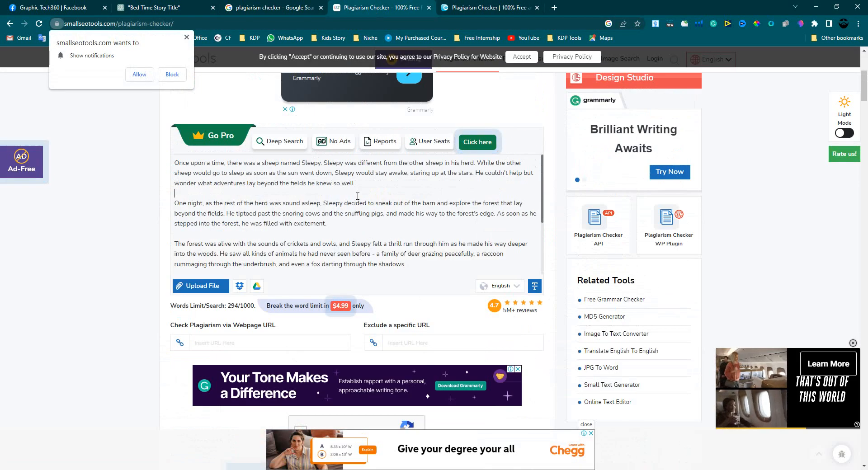
pyautogui.hotkey('ctrl', 'a')
pyautogui.press('BackSpace')
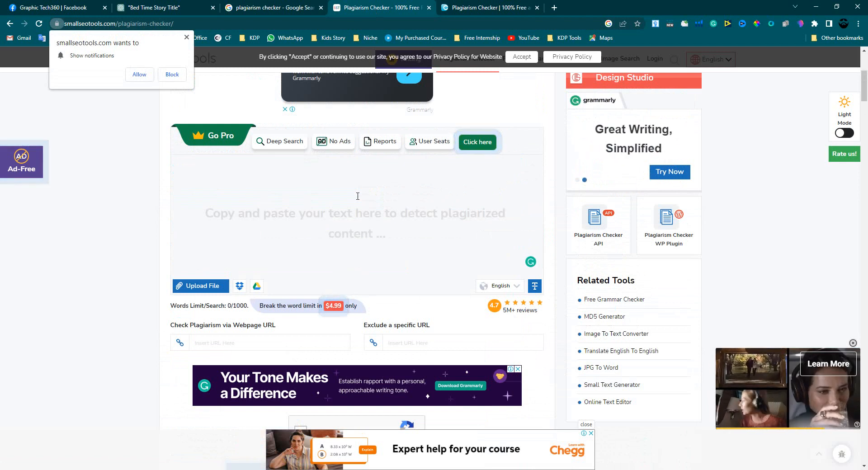
pyautogui.hotkey('ctrl', 'v')
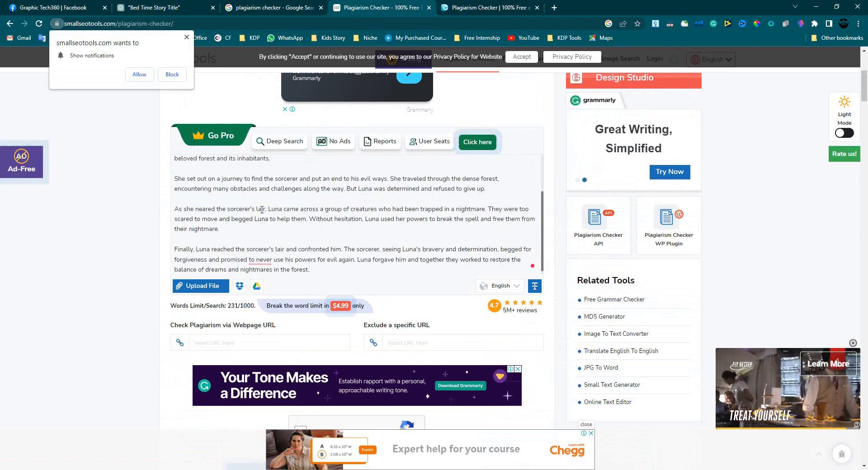
# - Run the plagiarism check on the pasted story
pyautogui.scroll(-5, 354, 333)
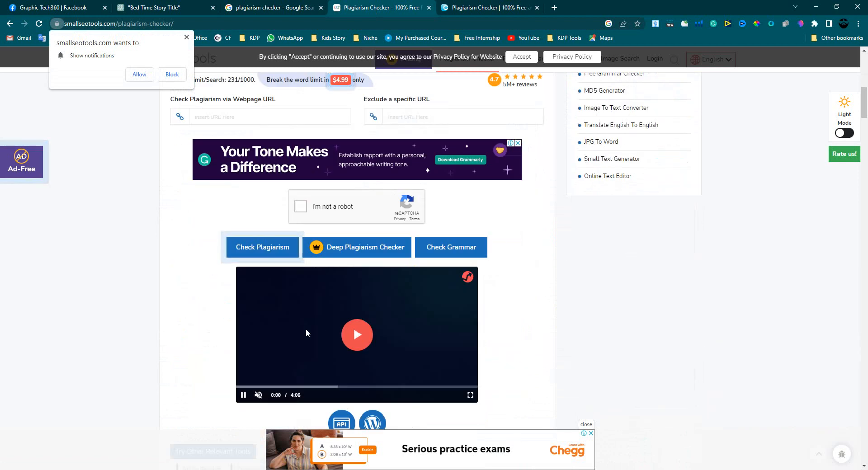
pyautogui.scroll(-5, 306, 333)
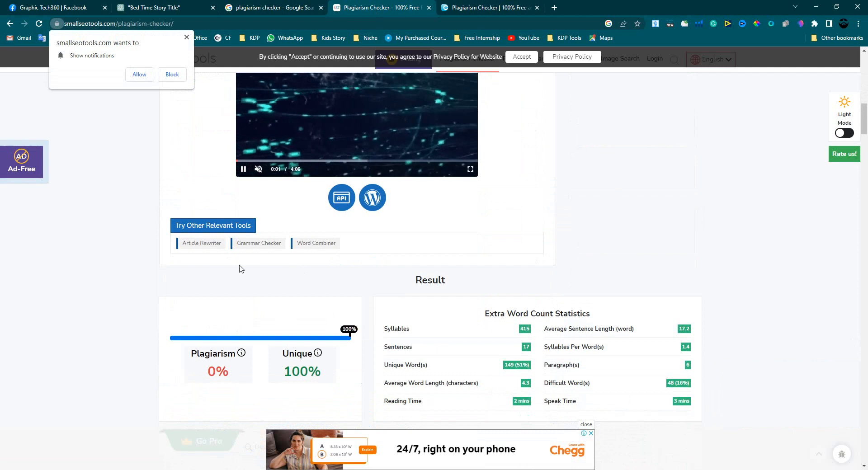
pyautogui.scroll(6, 241, 269)
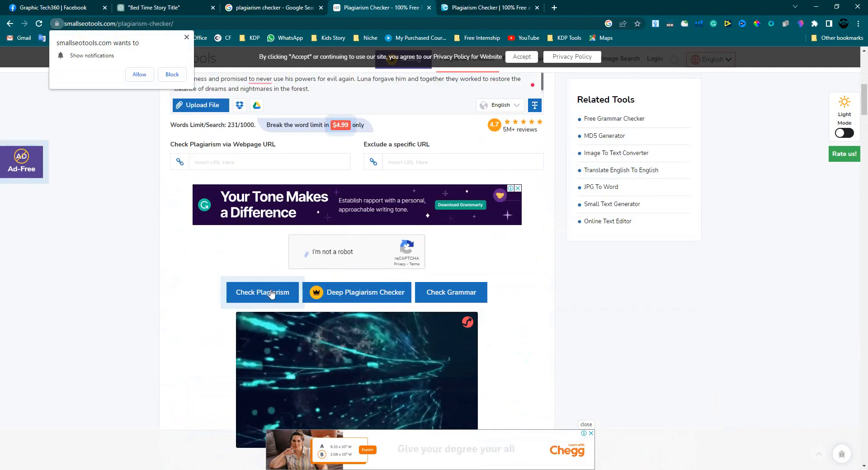
pyautogui.click(271, 293)
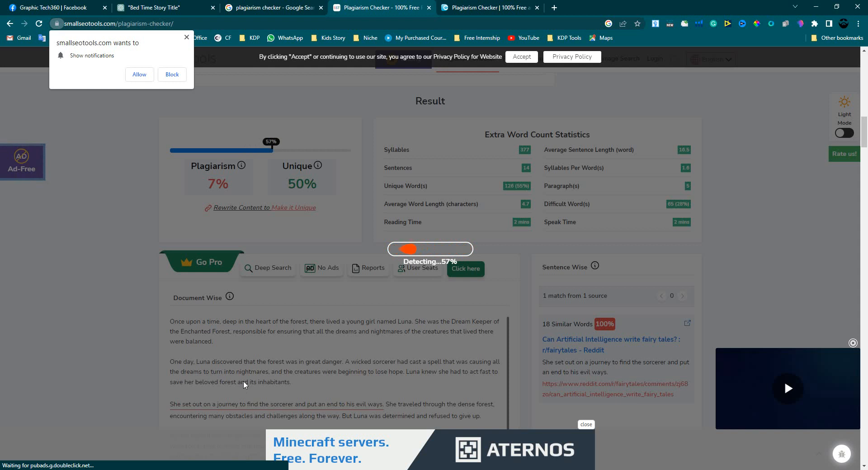
# - View the earlier scan results in DupliChecker and return to the story in ChatGPT
pyautogui.click(154, 7)
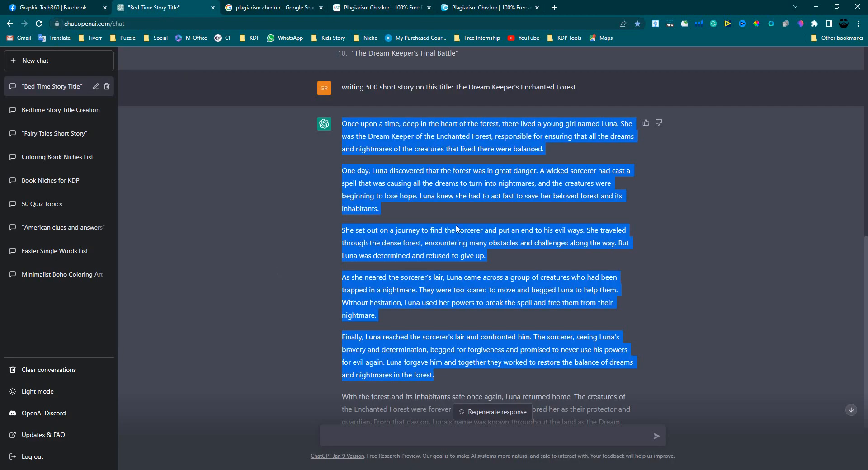
pyautogui.click(494, 9)
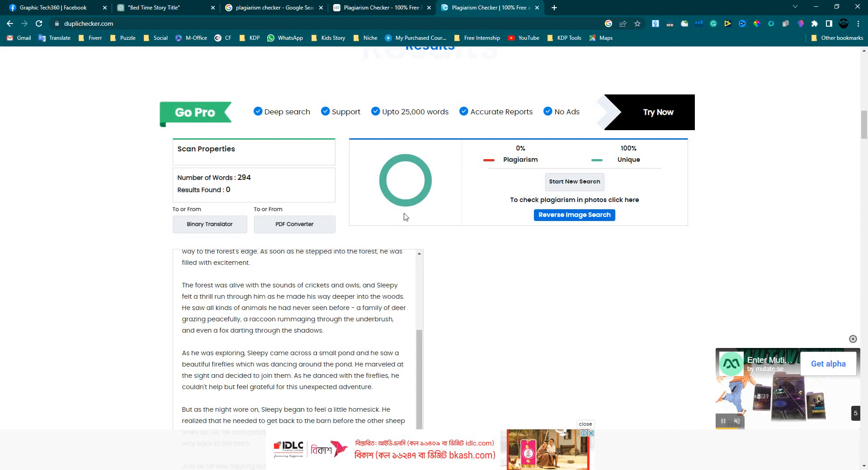
pyautogui.click(177, 9)
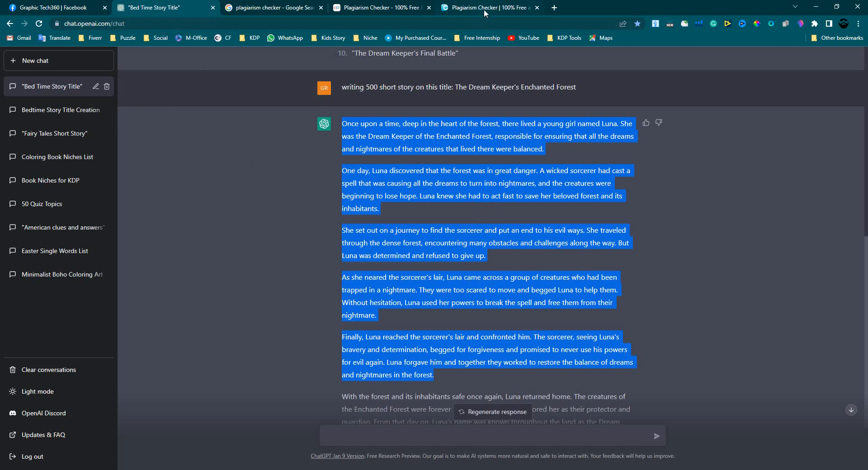
# - Back in SmallSEOTools, examine the story's plagiarism and unique percentages and the sentence flagged as matching a source
pyautogui.click(382, 8)
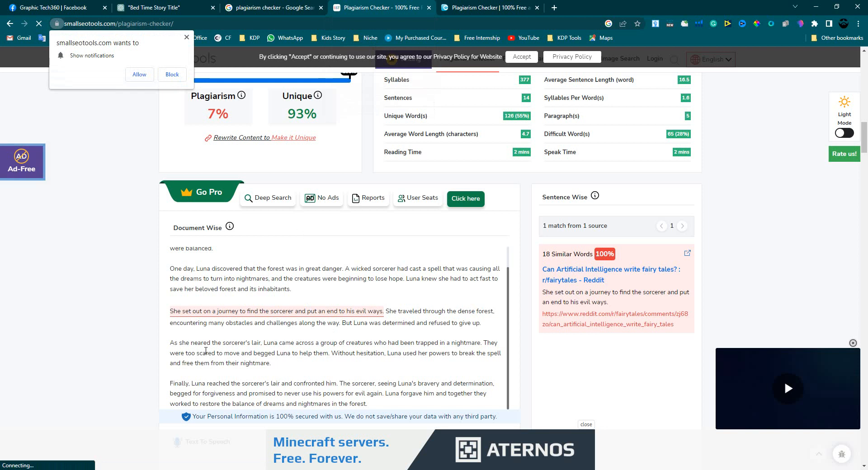
pyautogui.scroll(-4, 135, 312)
pyautogui.scroll(-4, 135, 333)
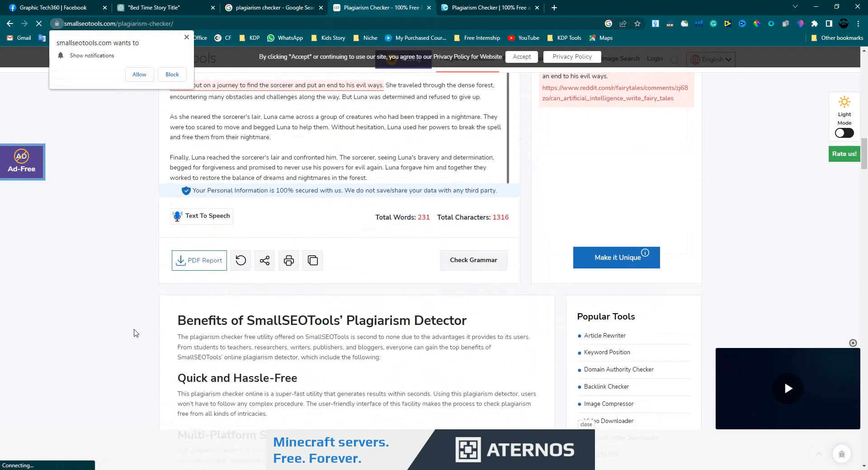
pyautogui.scroll(8, 134, 333)
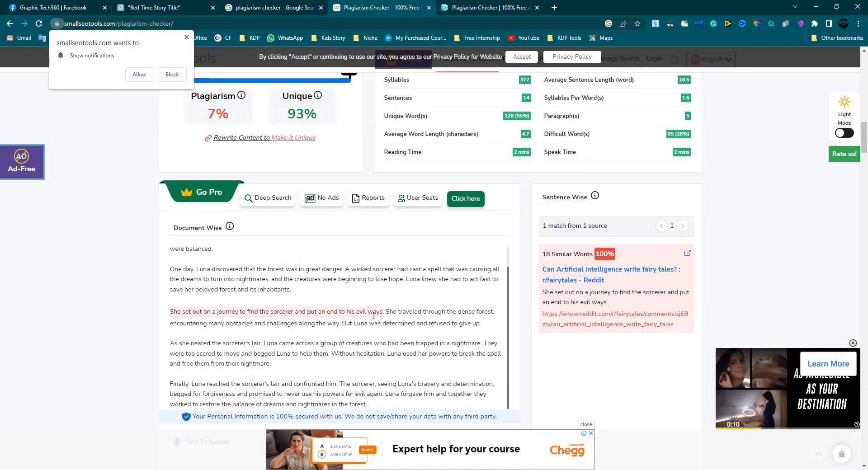
pyautogui.scroll(-2, 373, 319)
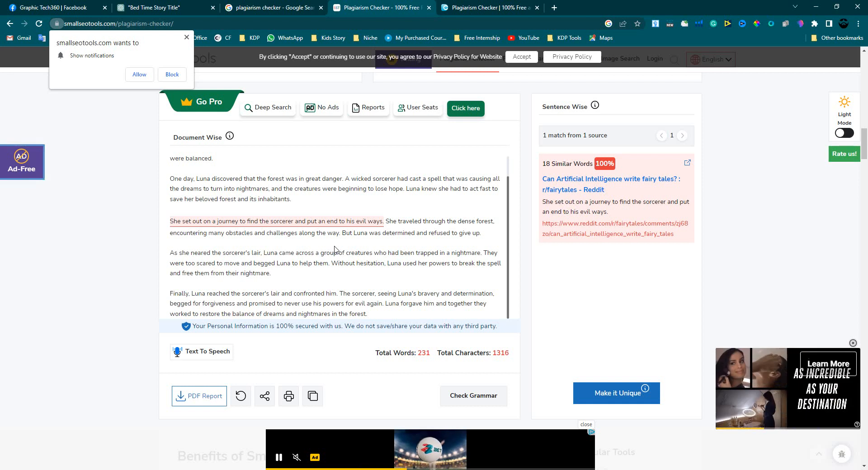
pyautogui.scroll(1, 290, 283)
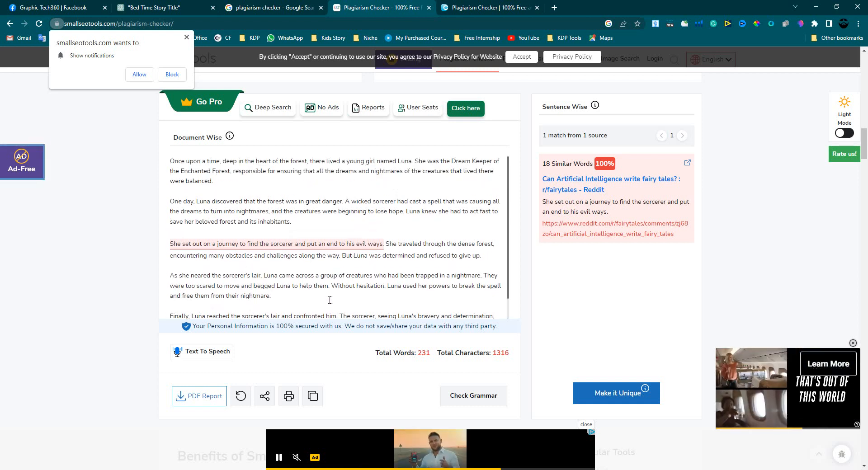
pyautogui.scroll(4, 330, 344)
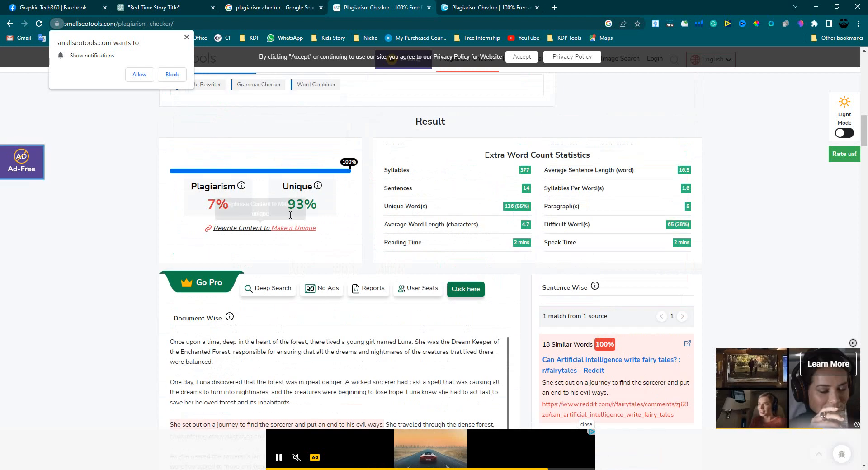
pyautogui.moveTo(288, 204); pyautogui.dragTo(313, 206)
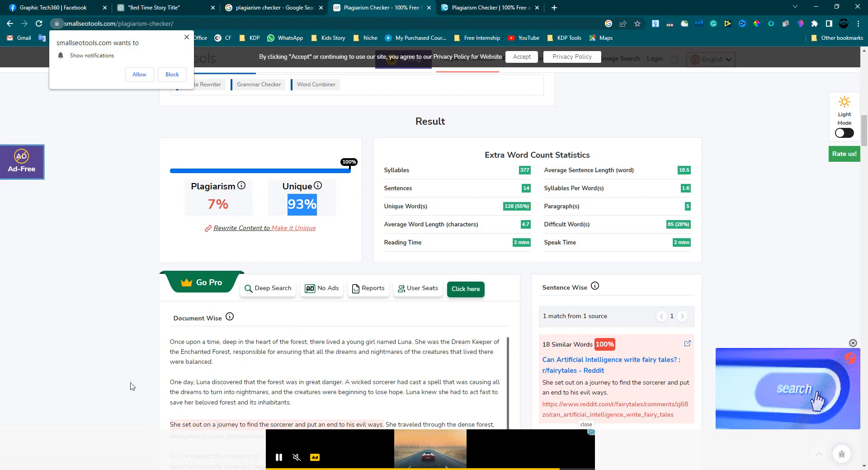
pyautogui.scroll(-6, 132, 386)
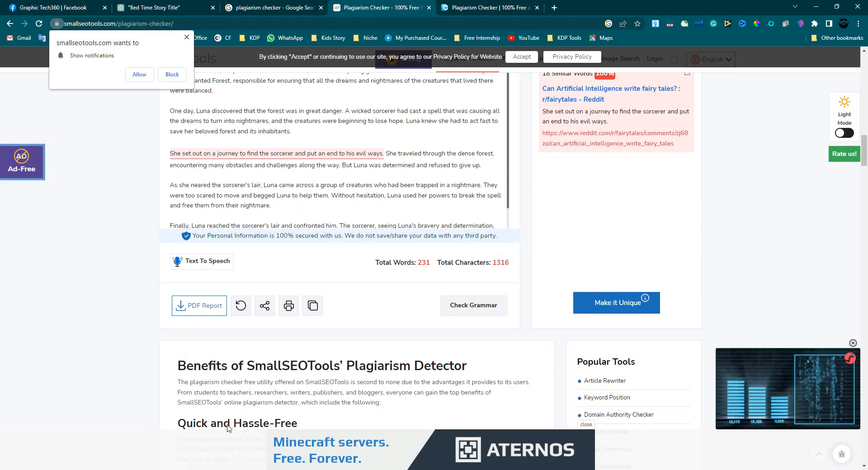
# - Switch to Word and look through the pages of Bedtime Story-1.docx as an example of the book interior, and return to the browser
pyautogui.hotkey('alt', 'Tab')
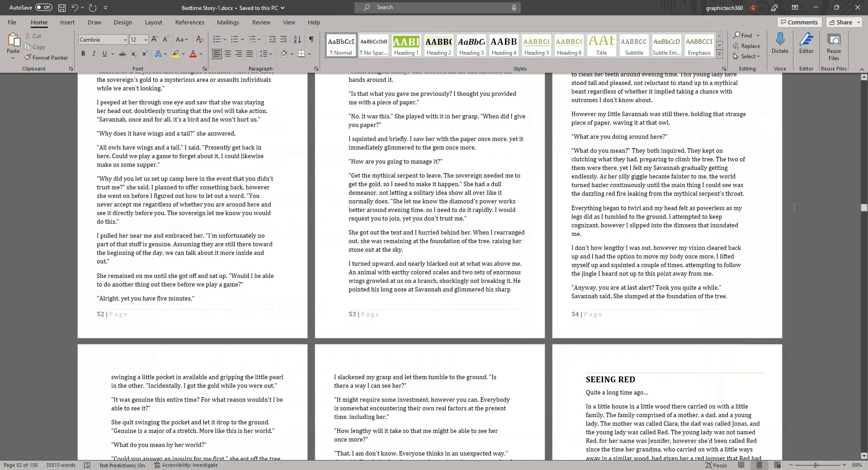
pyautogui.moveTo(862, 217); pyautogui.dragTo(864, 293)
pyautogui.moveTo(863, 286); pyautogui.dragTo(863, 94)
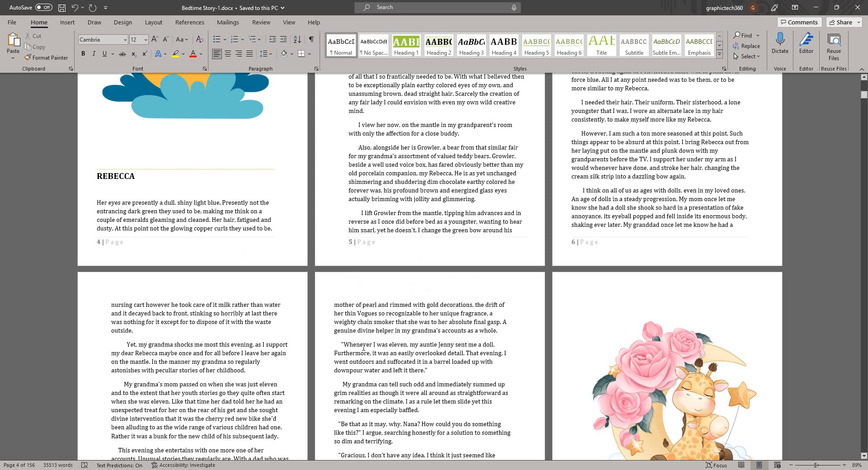
pyautogui.click(188, 469)
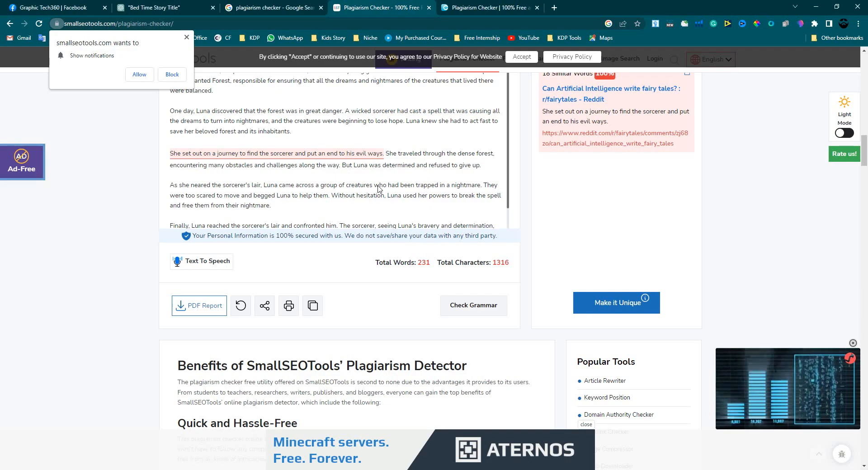
# - Switch past ChatGPT to the Graphic Tech360 Facebook group and browse its posts
pyautogui.click(153, 8)
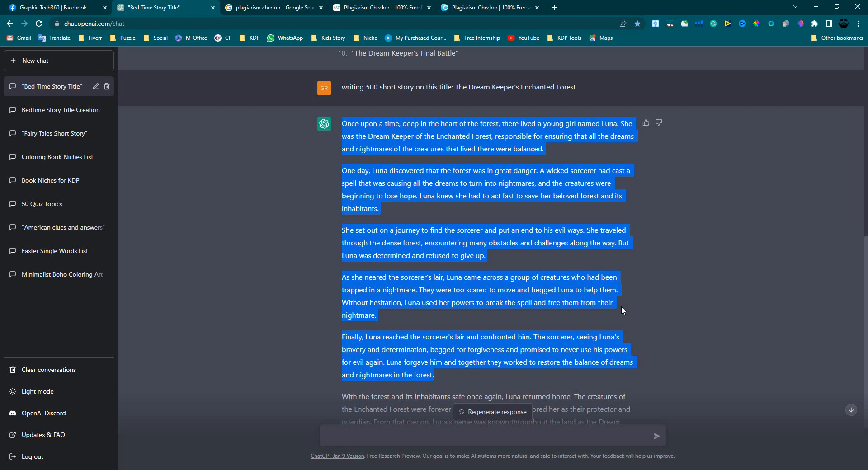
pyautogui.click(67, 8)
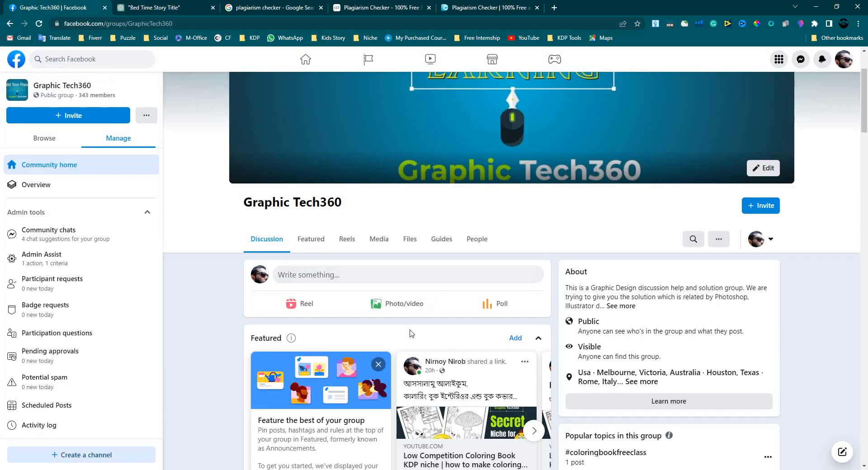
pyautogui.scroll(-15, 410, 333)
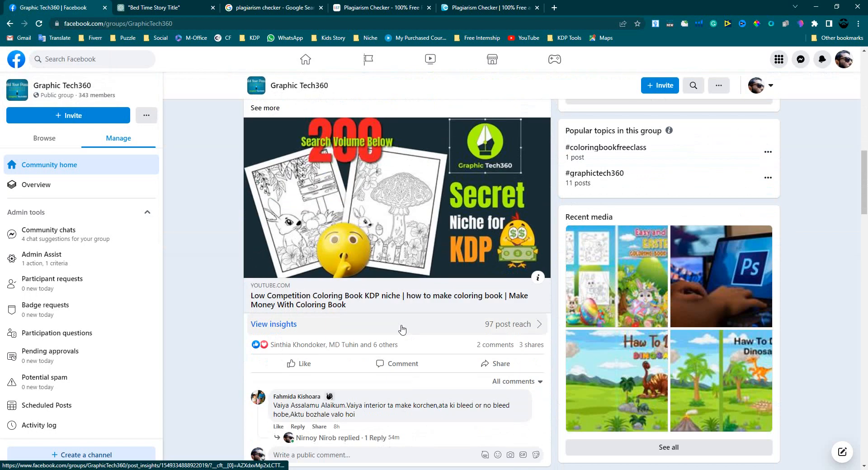
# - Look through the Graphic Tech360 group's cover design, Photoshop discussion and new-member posts as far as the giveaway poll
pyautogui.scroll(-5, 401, 328)
pyautogui.scroll(-18, 399, 329)
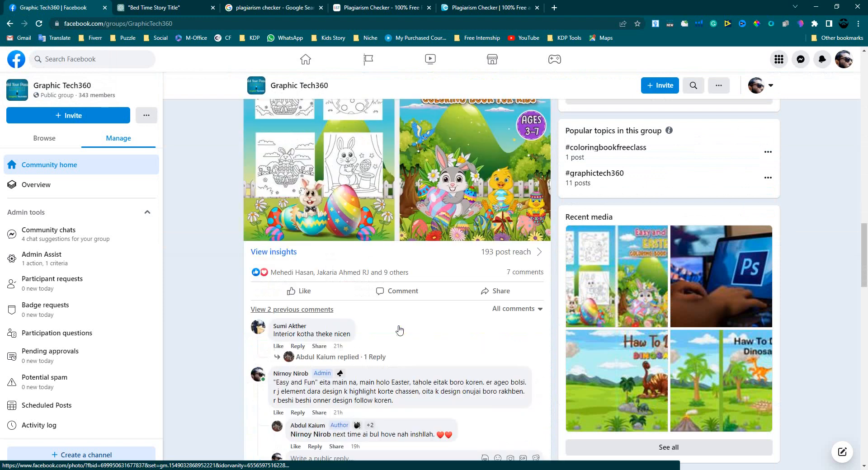
pyautogui.scroll(-9, 399, 331)
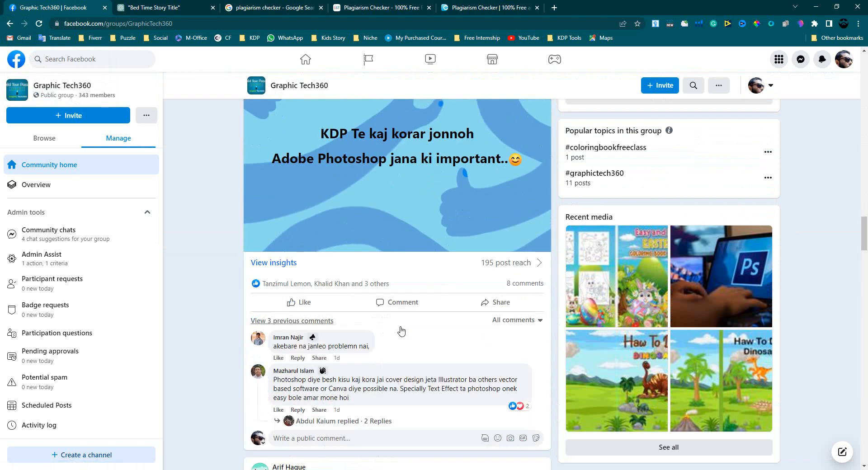
pyautogui.scroll(-20, 401, 331)
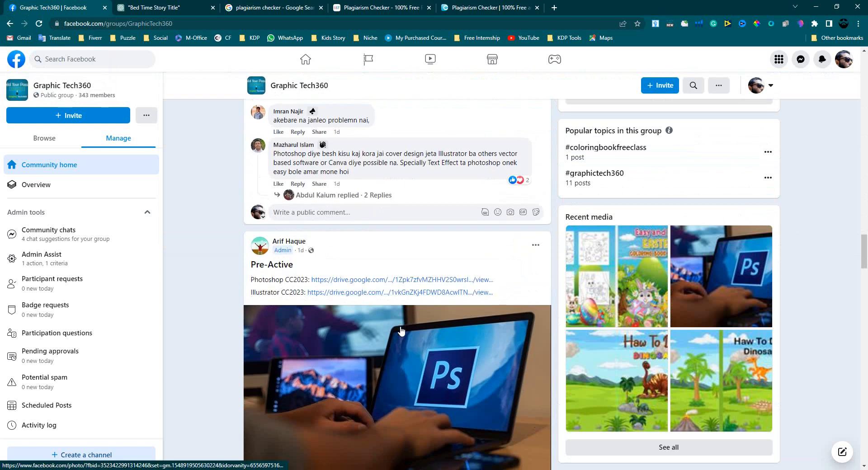
pyautogui.scroll(-20, 398, 330)
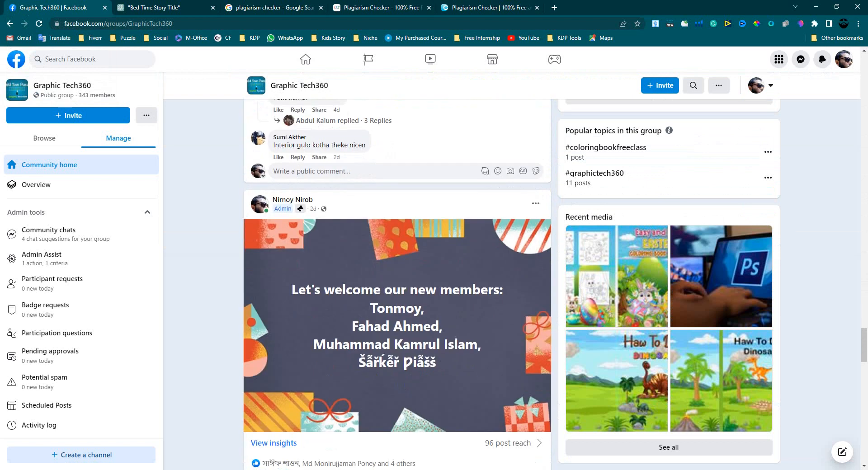
pyautogui.scroll(-20, 399, 328)
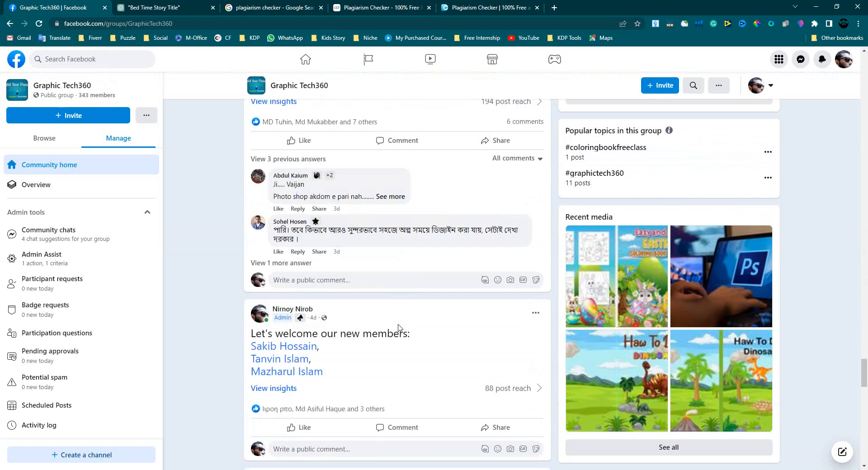
pyautogui.scroll(4, 399, 328)
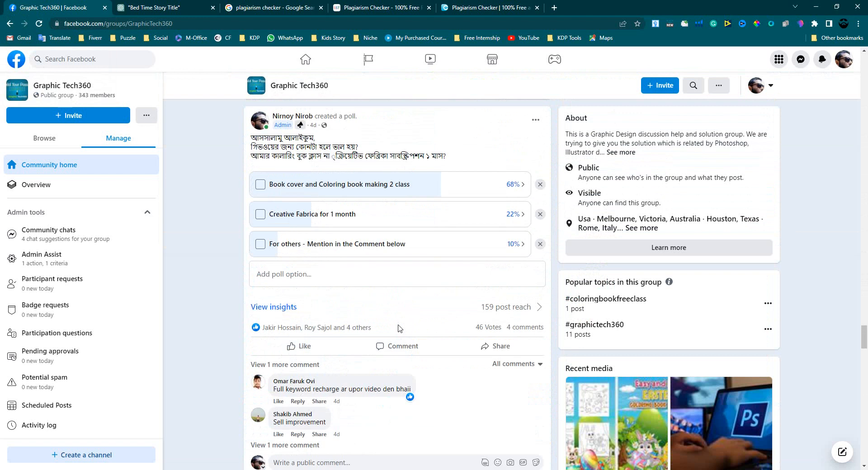
pyautogui.scroll(-6, 399, 329)
# - Review the members' coloring book and dinosaur cover posts again, and read the giveaway poll's question and options
pyautogui.scroll(17, 398, 326)
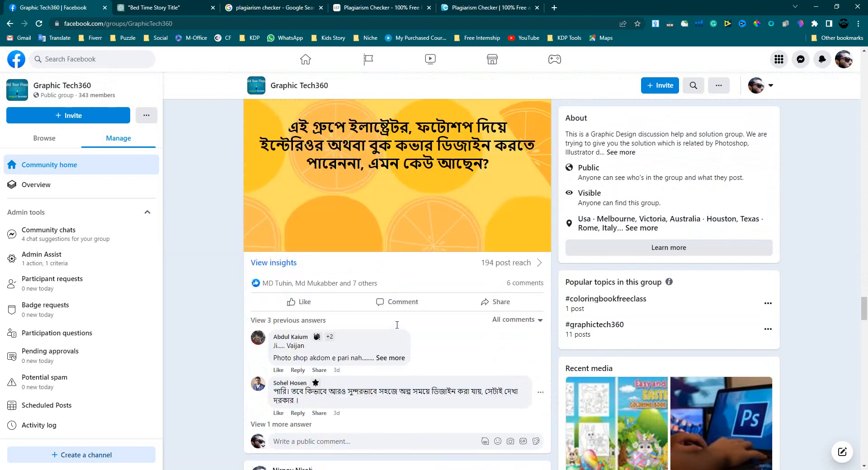
pyautogui.scroll(15, 397, 325)
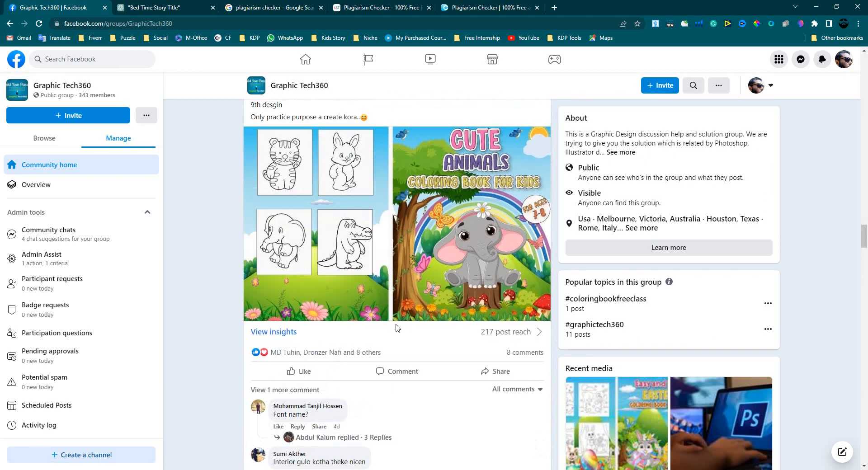
pyautogui.scroll(20, 398, 326)
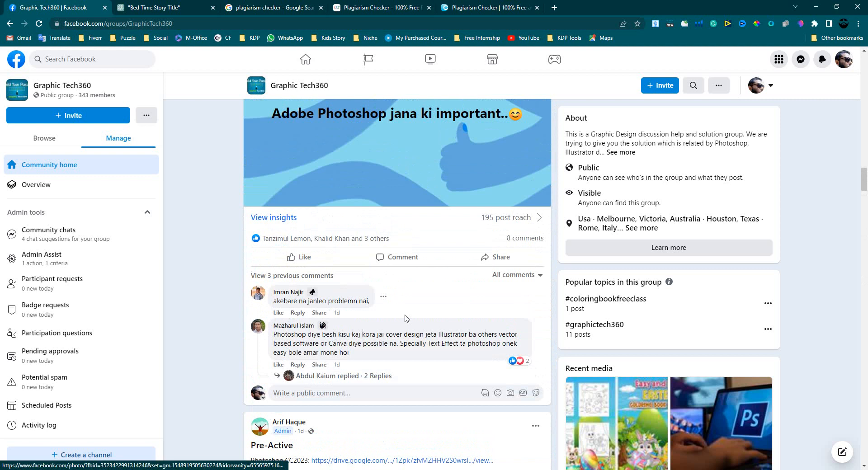
pyautogui.scroll(10, 405, 318)
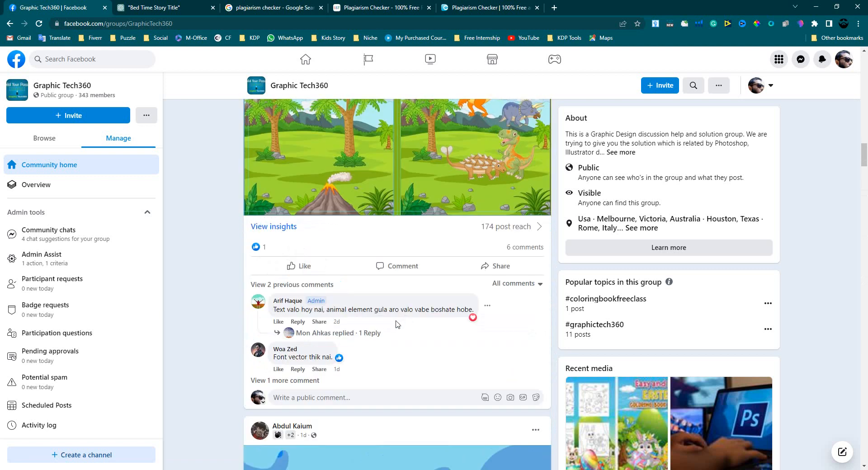
pyautogui.scroll(-20, 397, 325)
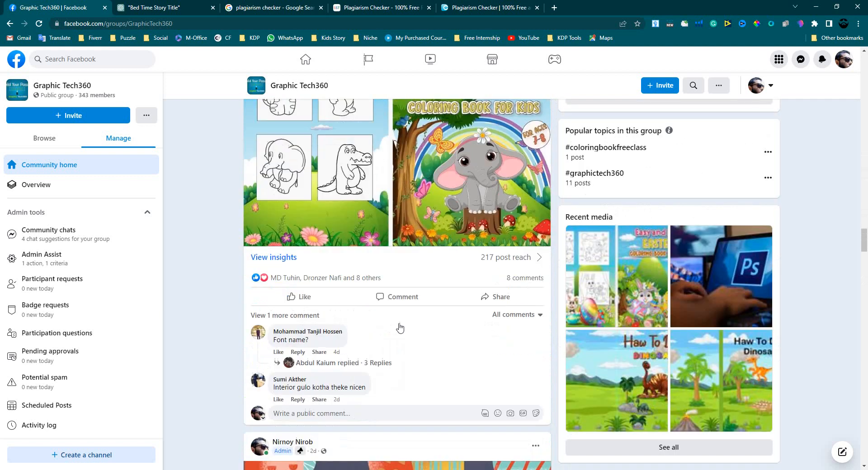
pyautogui.scroll(-20, 399, 327)
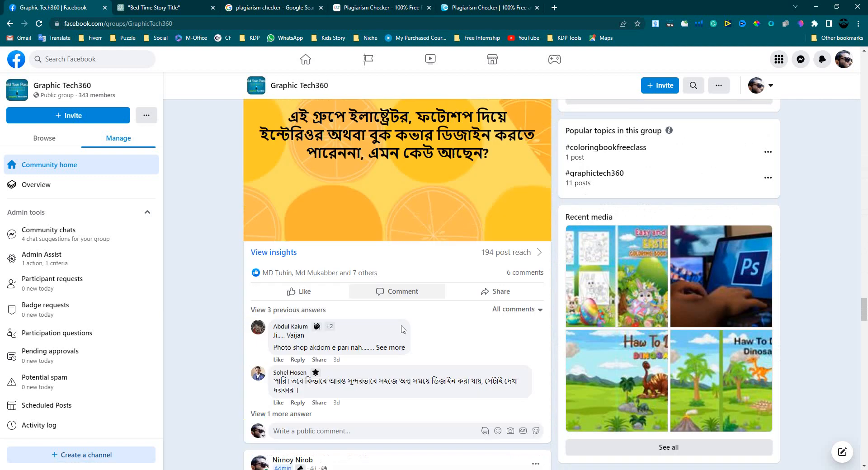
pyautogui.scroll(-8, 402, 329)
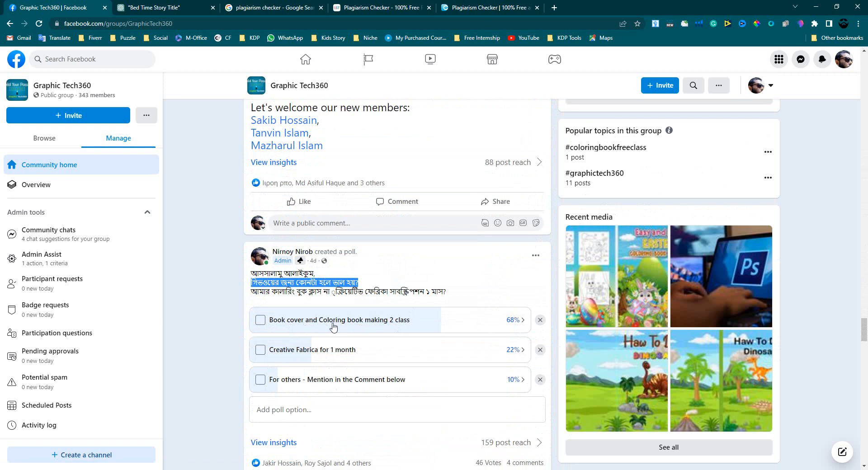
# - Read the free coloring book class announcement, highlighting its session description and member-invitation requirement, and return to the story in ChatGPT
pyautogui.scroll(12, 393, 307)
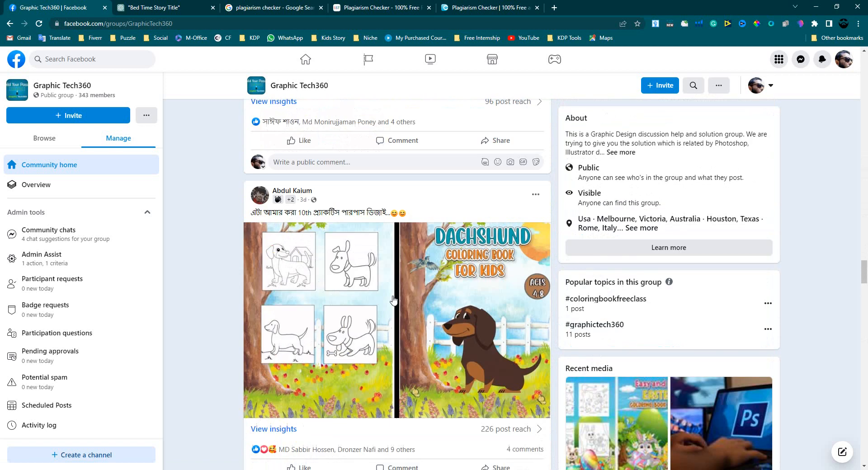
pyautogui.scroll(15, 393, 300)
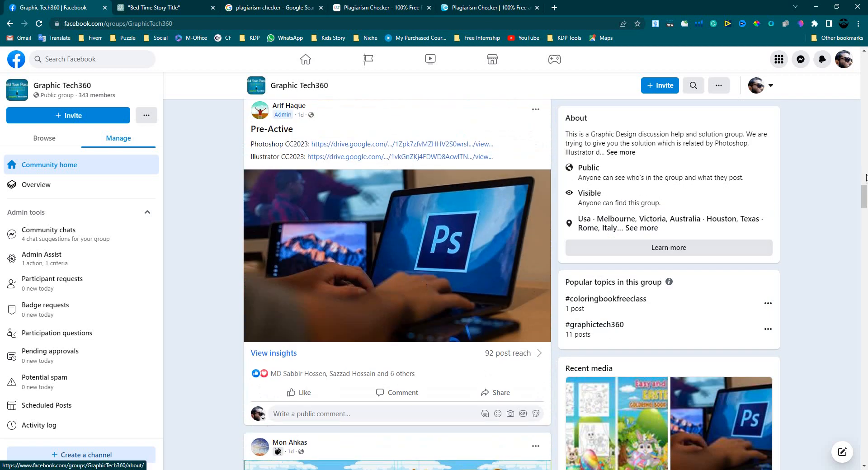
pyautogui.scroll(10, 403, 253)
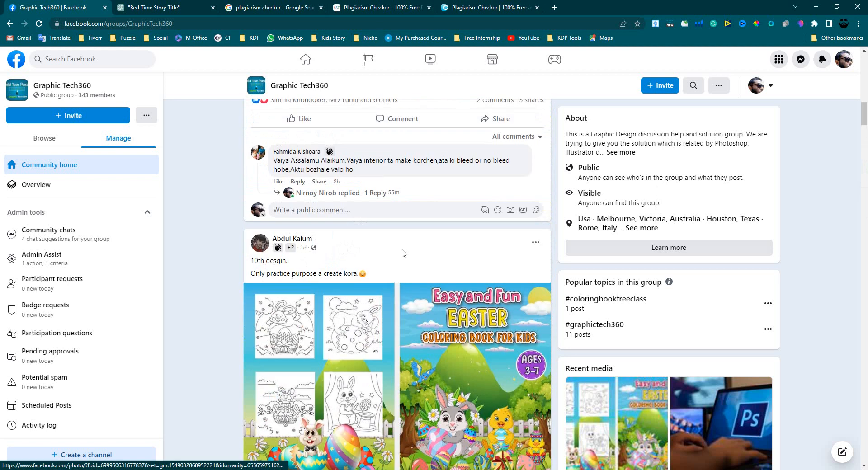
pyautogui.scroll(10, 404, 253)
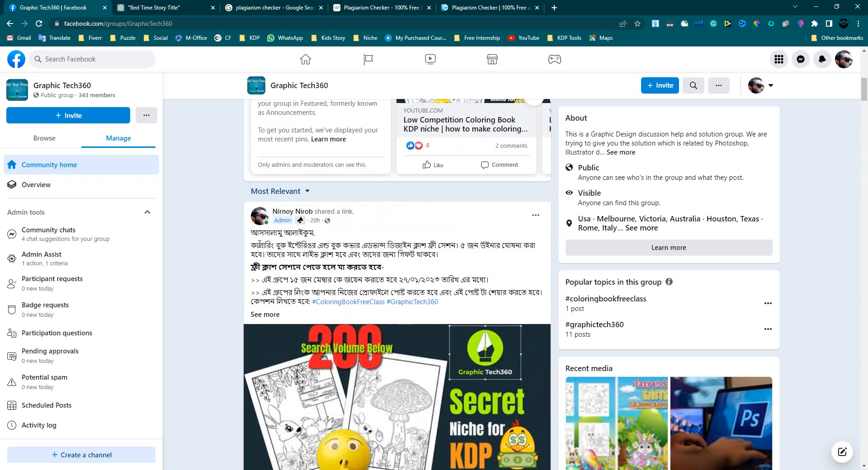
pyautogui.moveTo(258, 244); pyautogui.dragTo(423, 247)
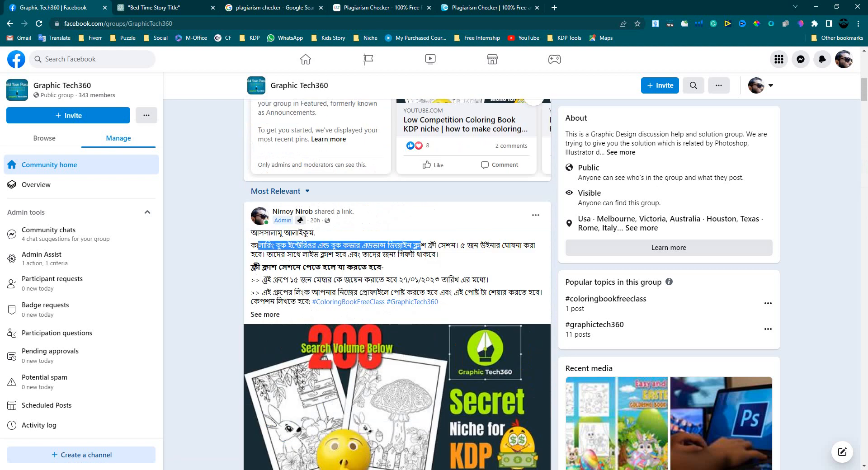
pyautogui.moveTo(263, 279); pyautogui.dragTo(430, 280)
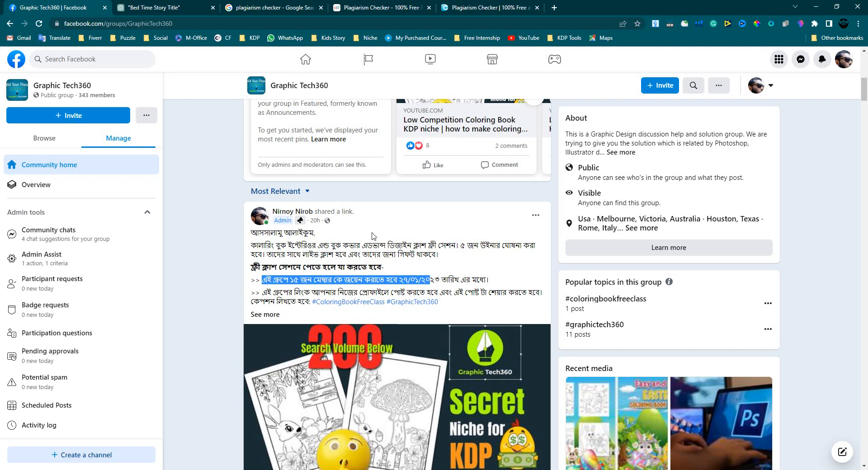
pyautogui.click(174, 9)
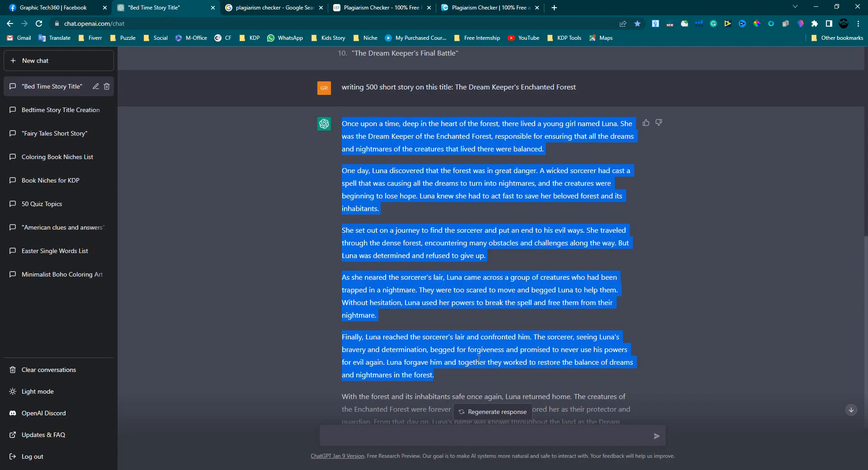